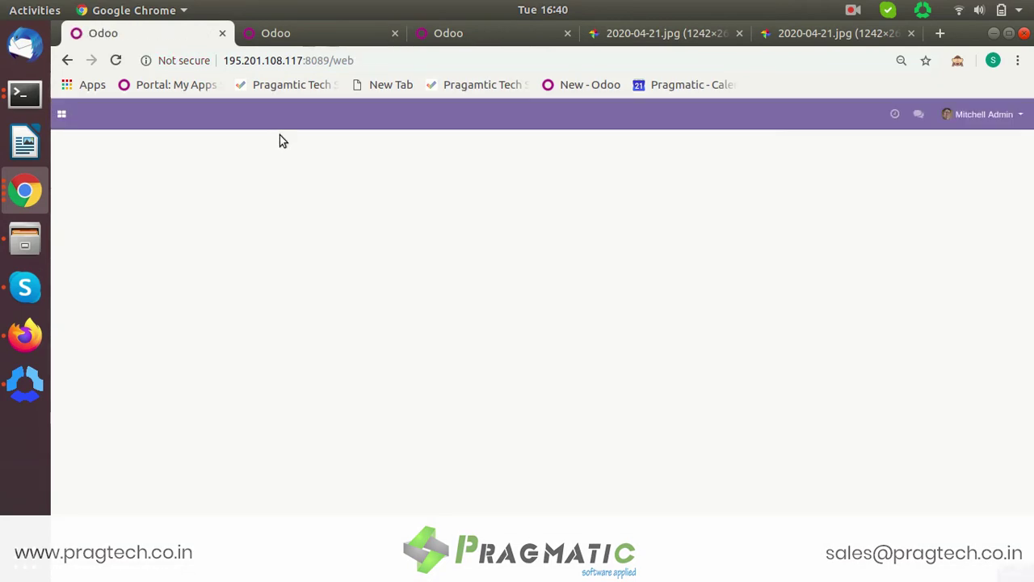
Close the two extra blank Odoo tabs, duplicate the remaining Odoo tab and return to the original one.
click(394, 34)
click(393, 34)
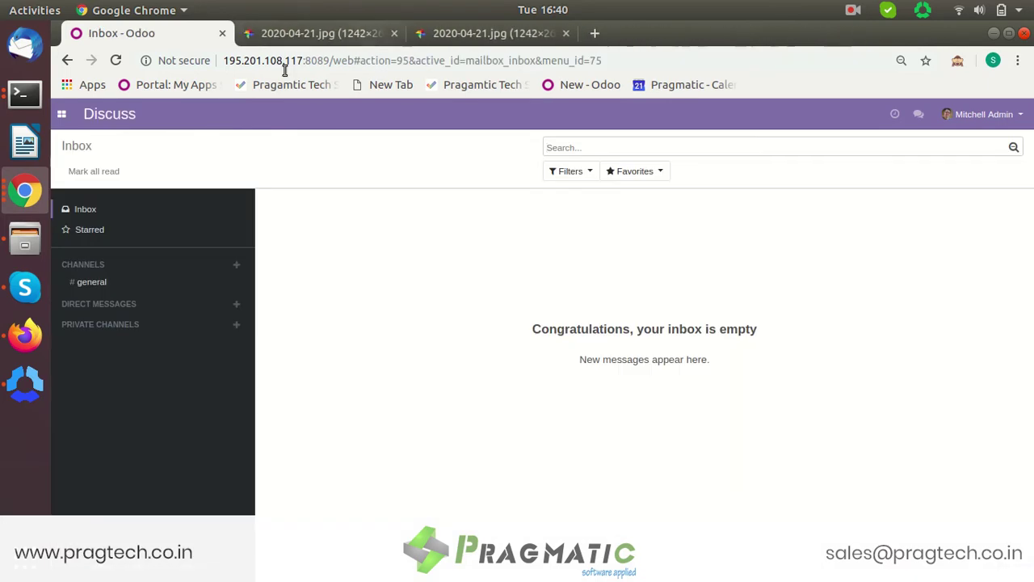
right_click(172, 33)
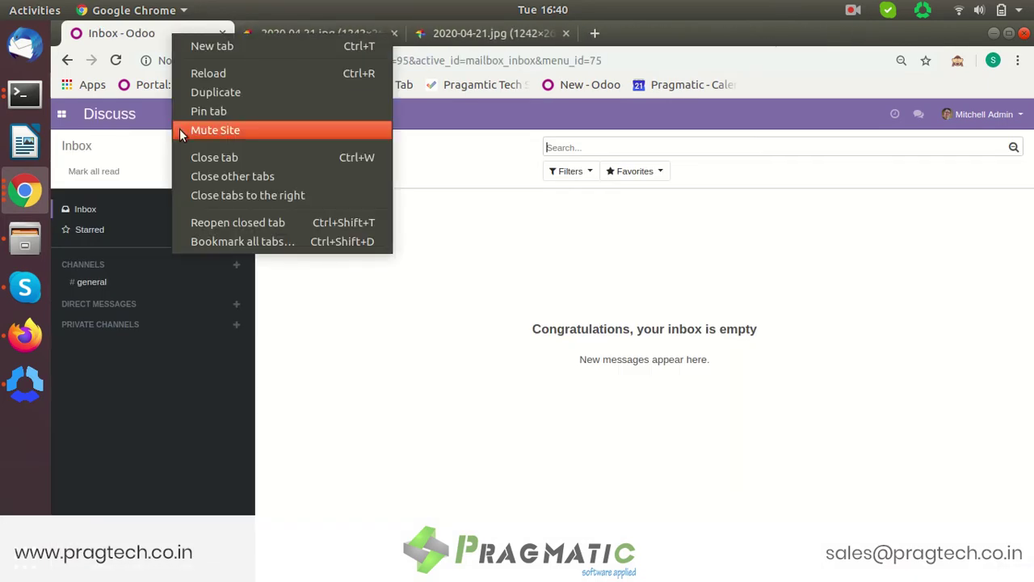
click(207, 92)
click(174, 32)
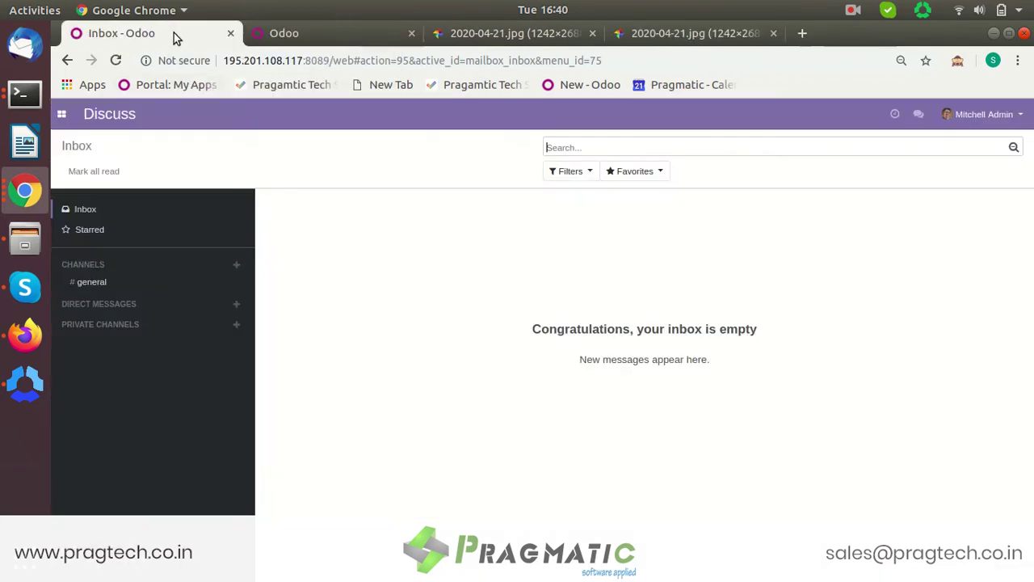
Activate the developer mode from the Odoo settings dashboard.
click(62, 114)
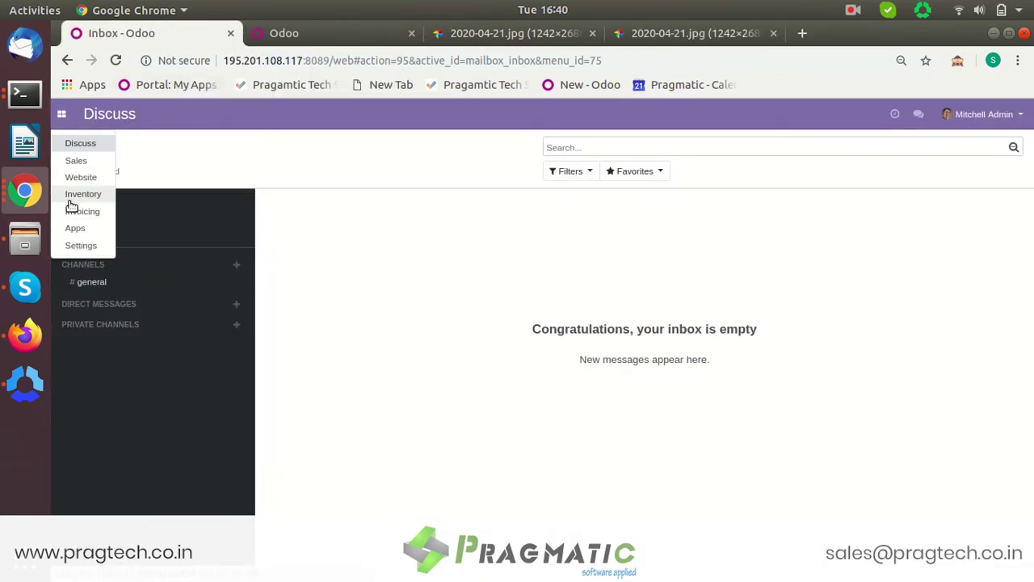
click(75, 230)
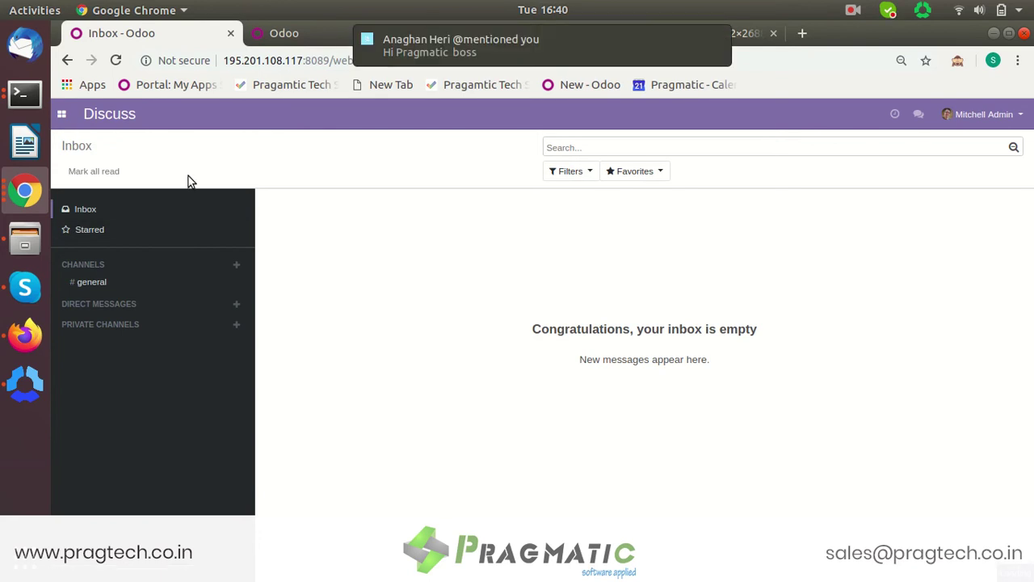
click(62, 114)
click(73, 246)
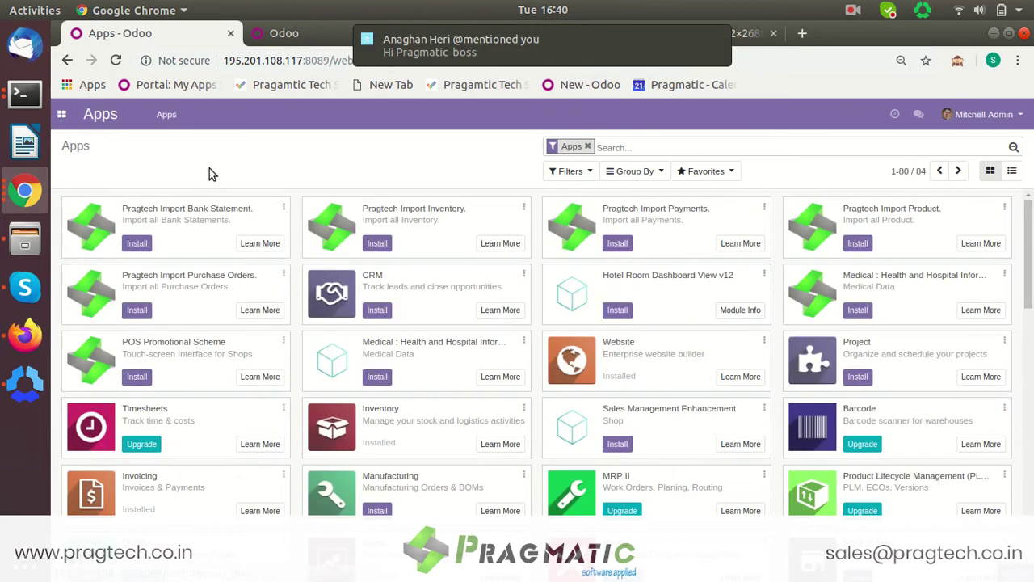
click(304, 120)
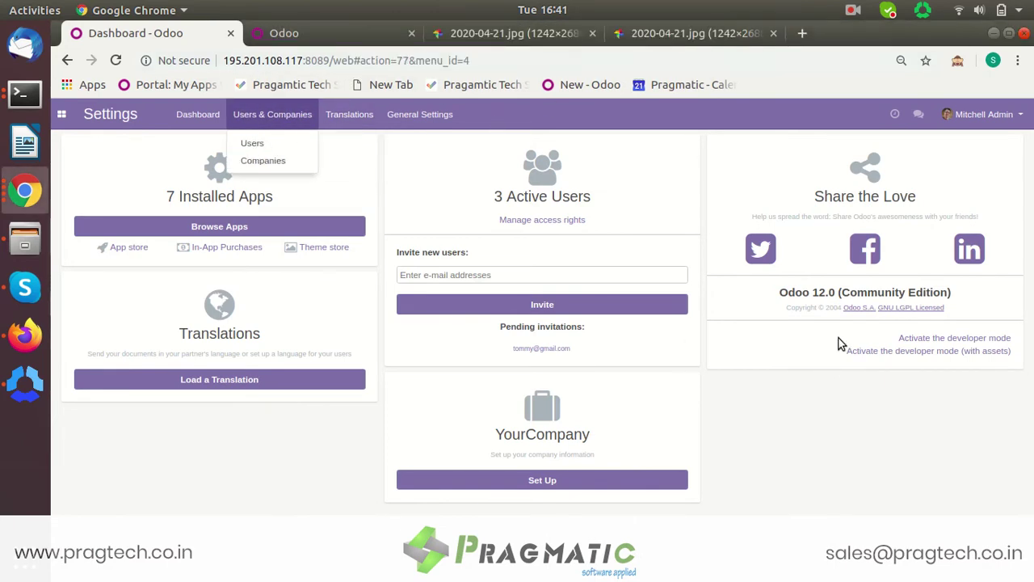
click(931, 340)
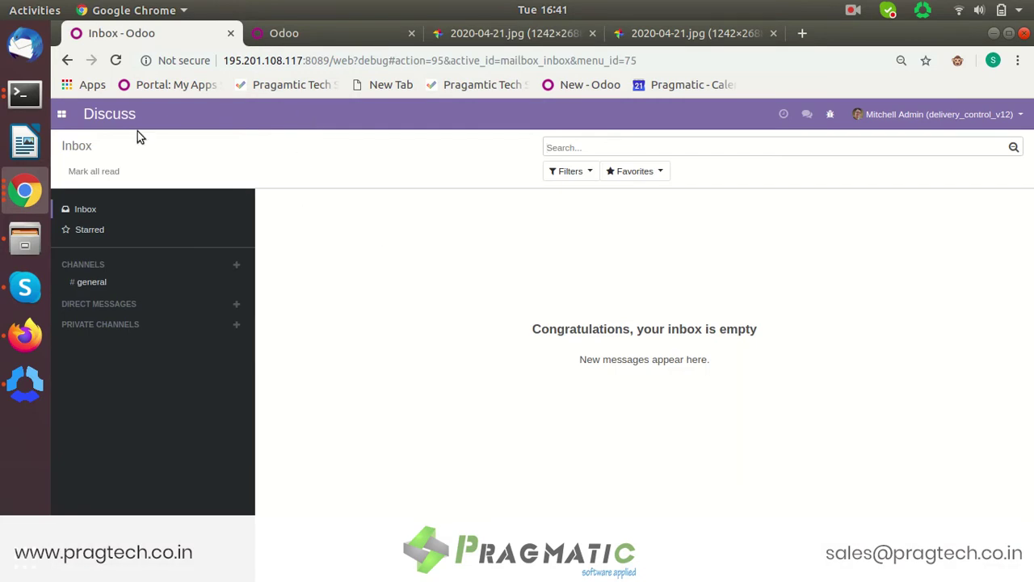
Show the full list of users in Settings without the Internal Users filter.
click(63, 111)
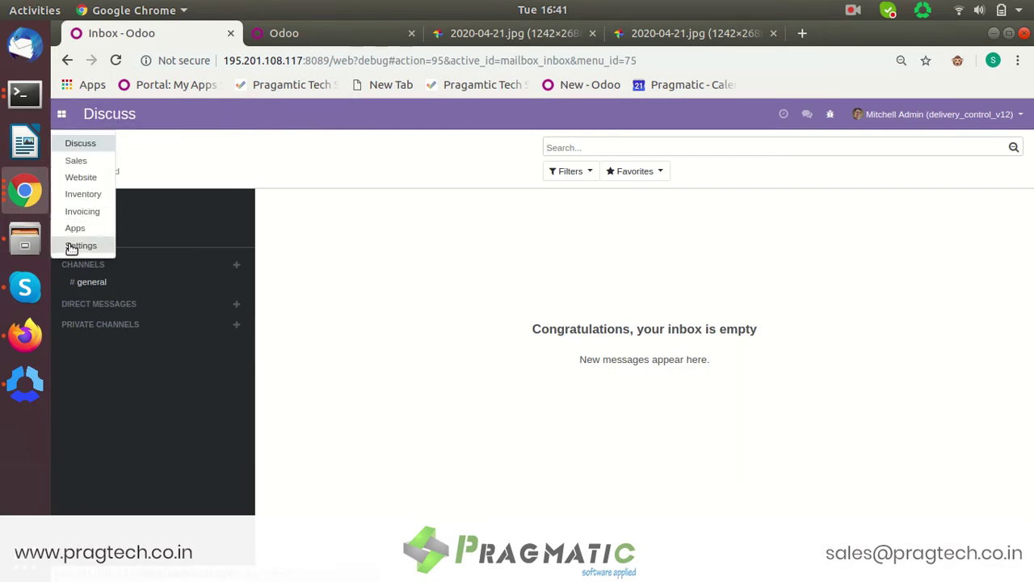
click(69, 243)
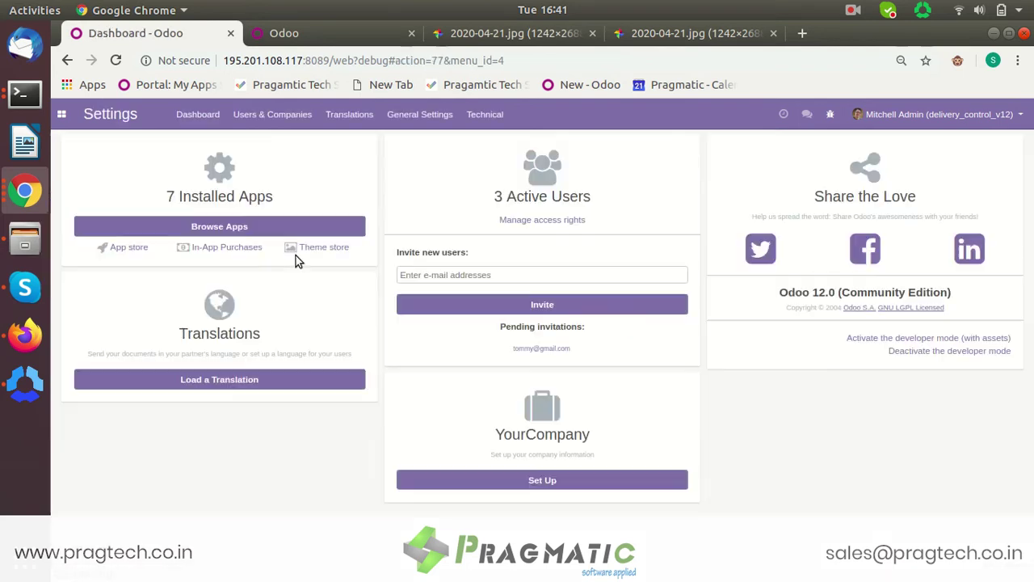
click(297, 119)
click(412, 205)
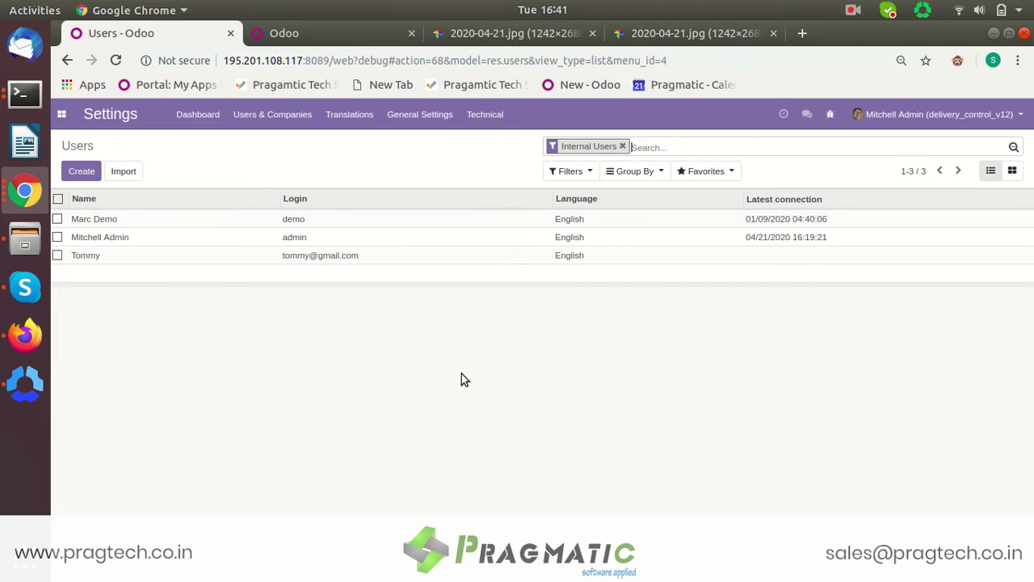
click(624, 146)
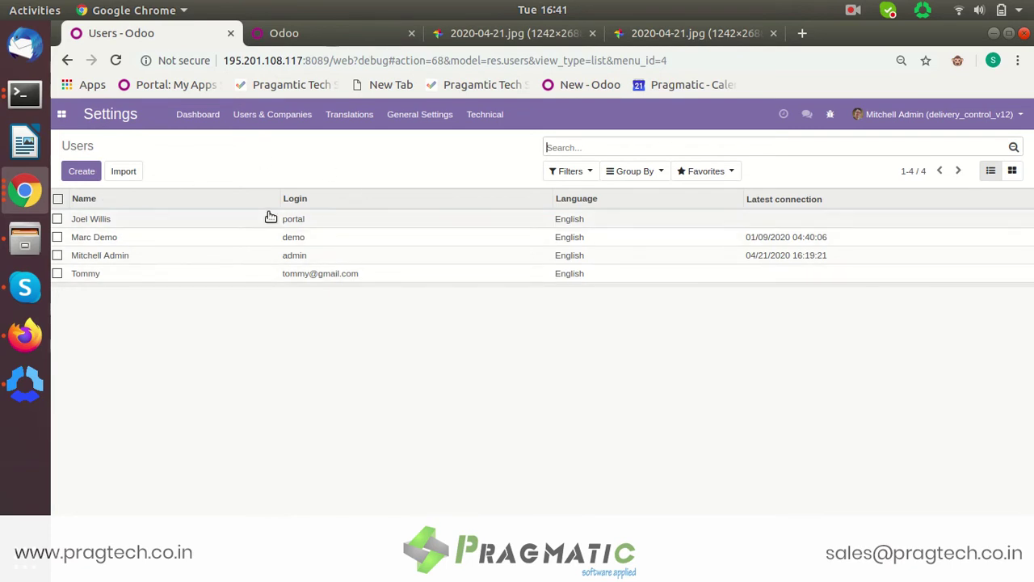
click(287, 114)
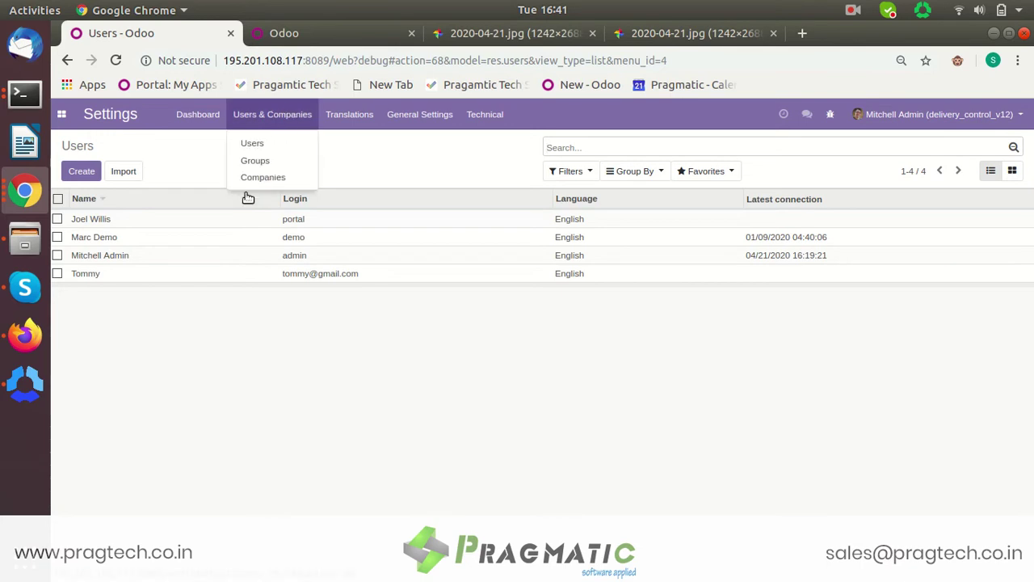
click(244, 353)
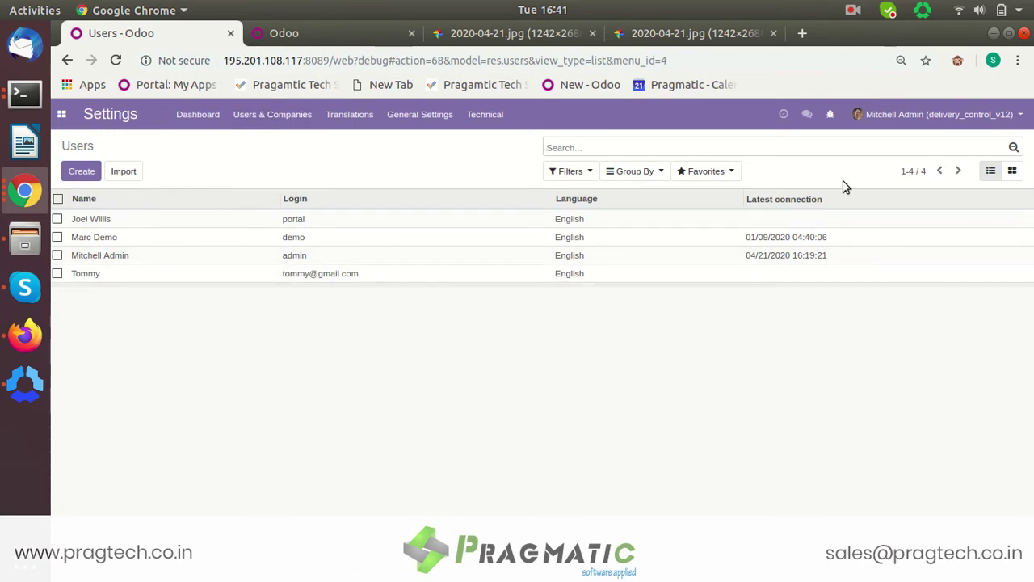
Open the admin user's record for editing and review its application accesses, technical settings and extra rights.
click(389, 258)
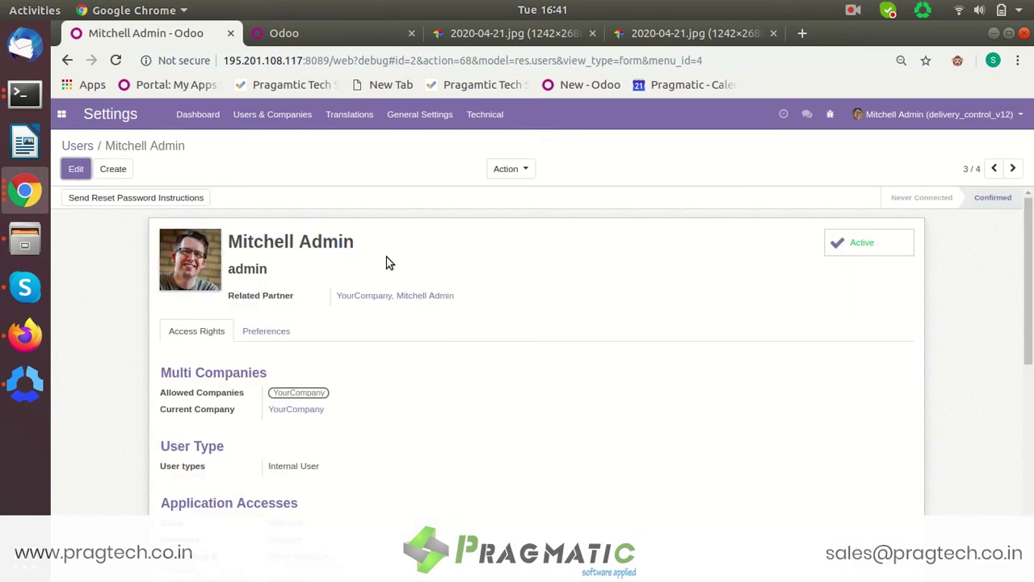
click(85, 172)
scroll(896, 324, down, 5)
scroll(517, 348, down, 1)
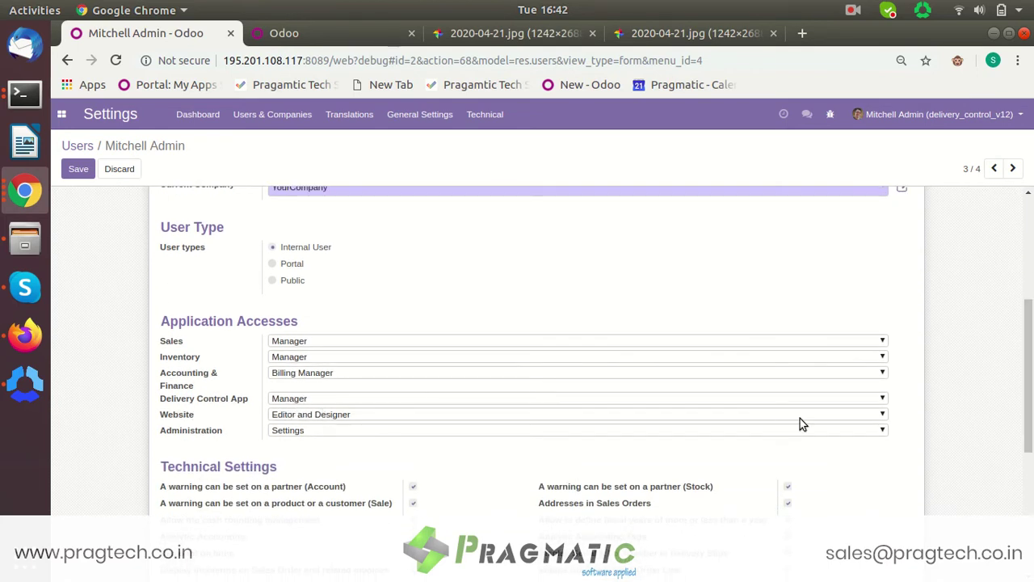
scroll(597, 366, down, 6)
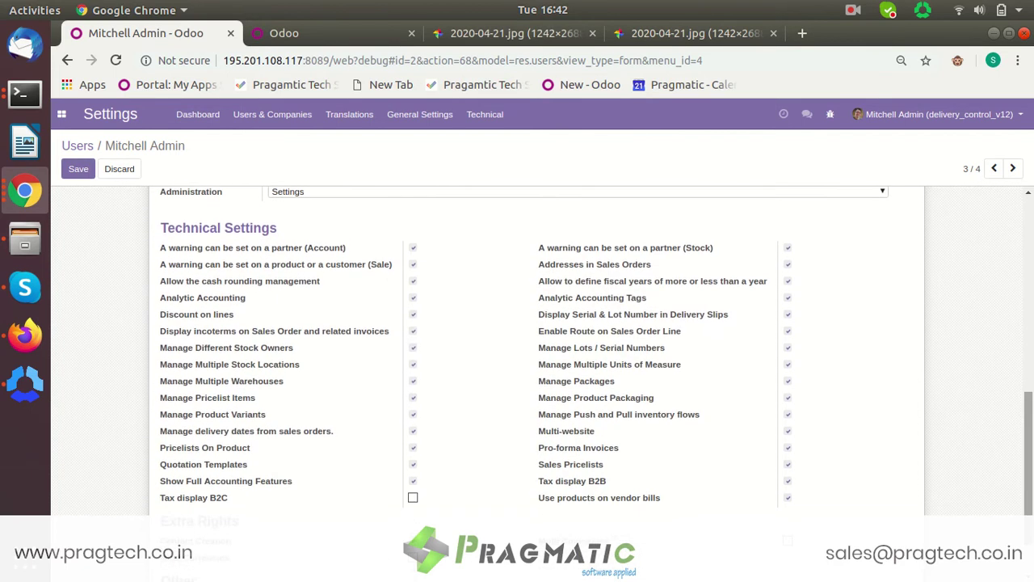
scroll(542, 331, down, 1)
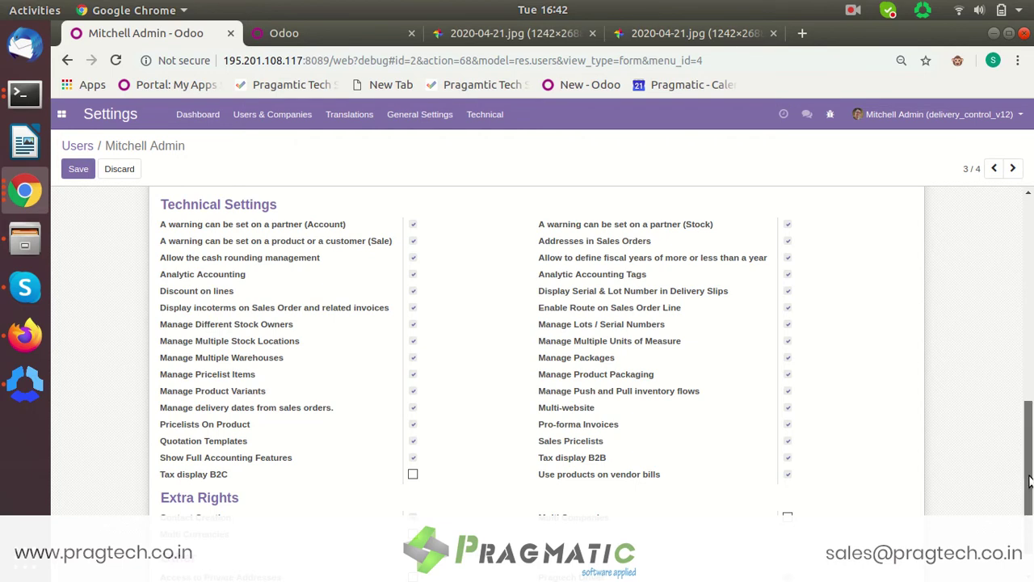
scroll(1029, 482, down, 1)
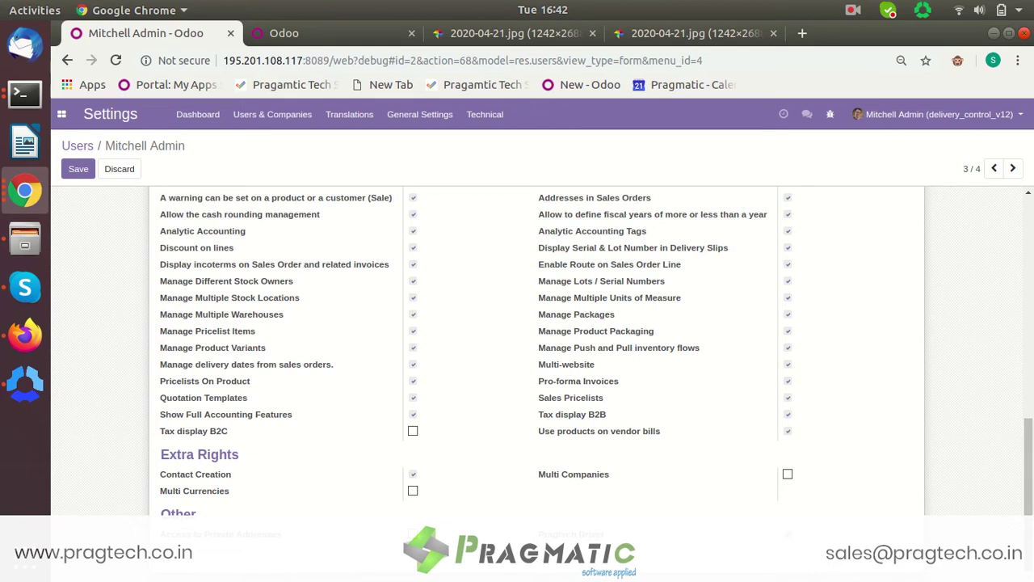
drag(1029, 477, 1029, 291)
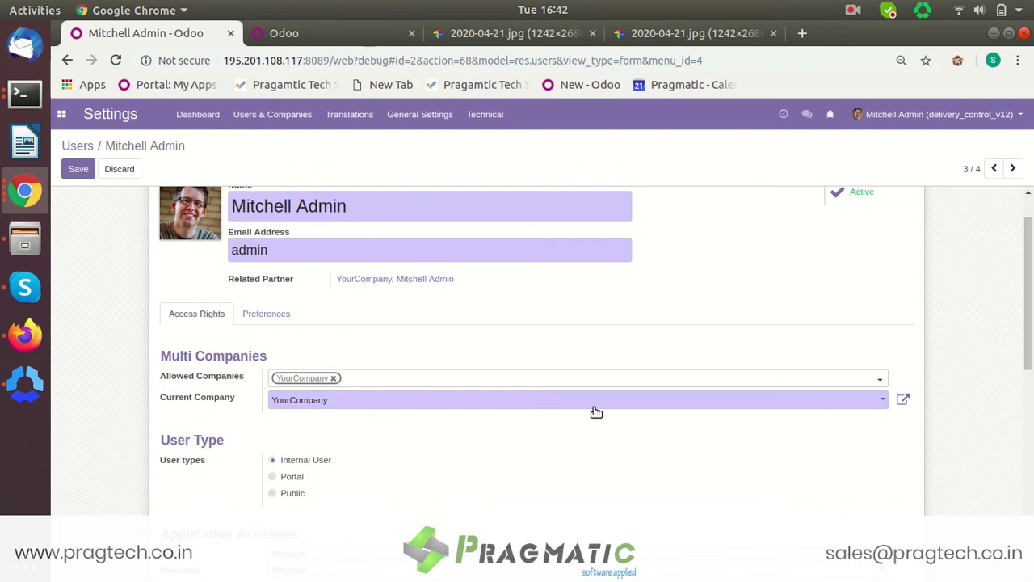
Review the admin user's localization, messaging and warehouse preferences, and save the record.
click(279, 317)
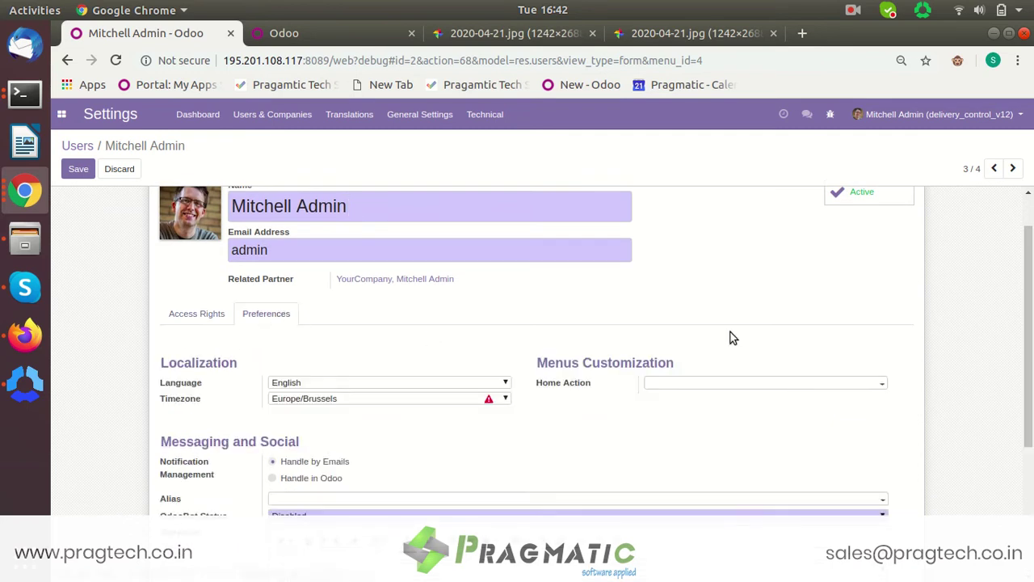
scroll(730, 477, down, 5)
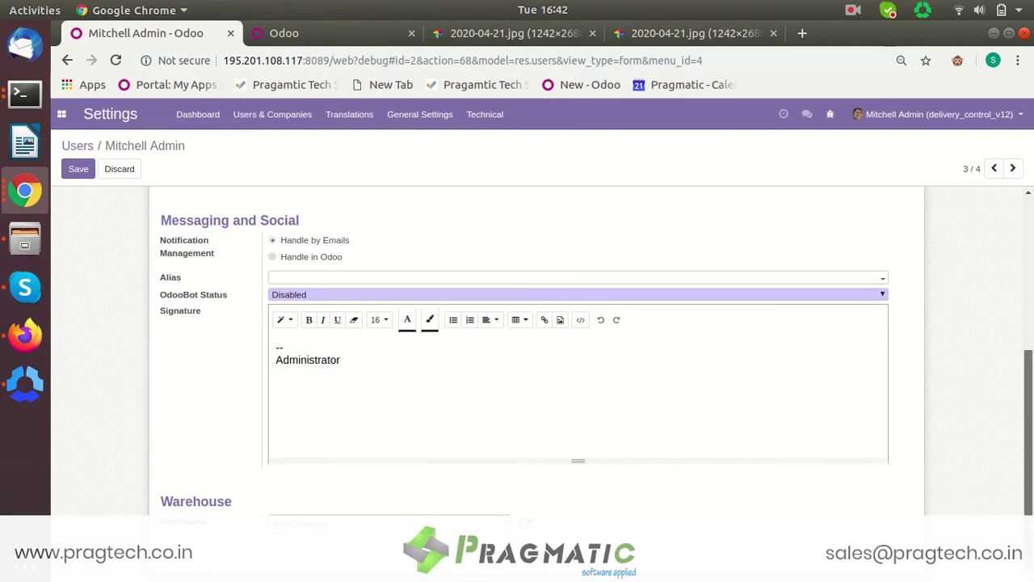
scroll(537, 356, up, 3)
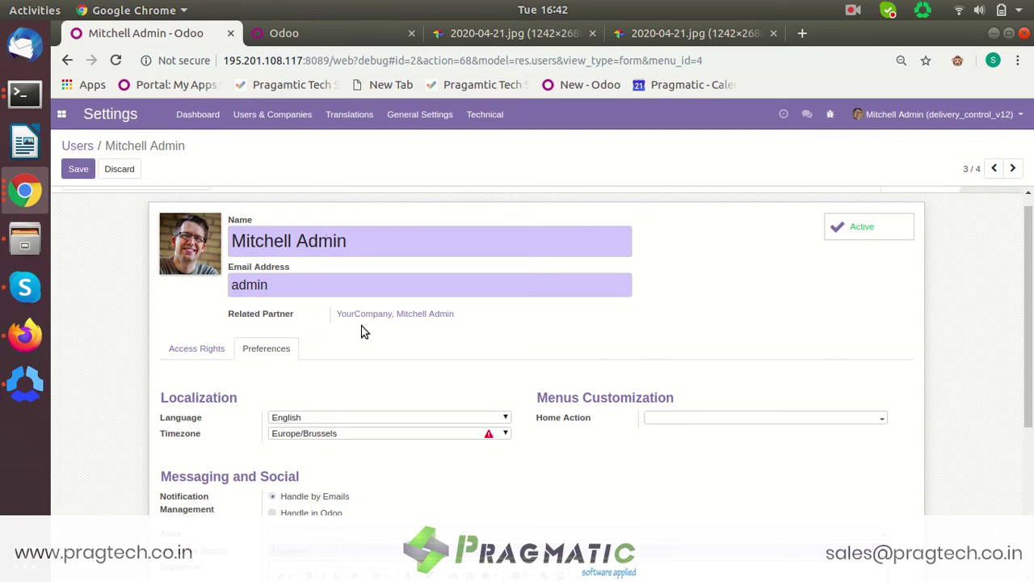
scroll(1029, 351, down, 2)
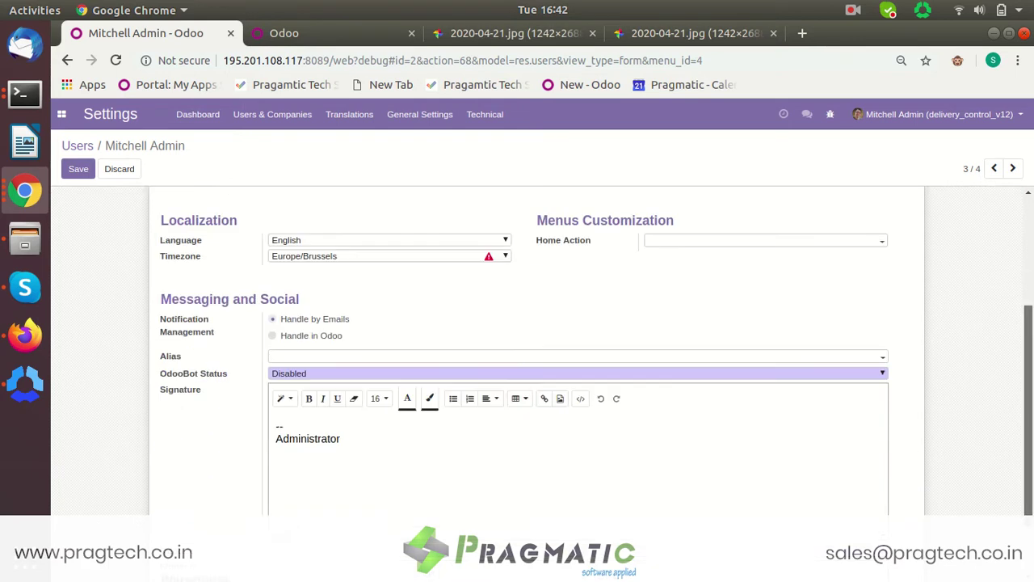
scroll(1029, 351, down, 2)
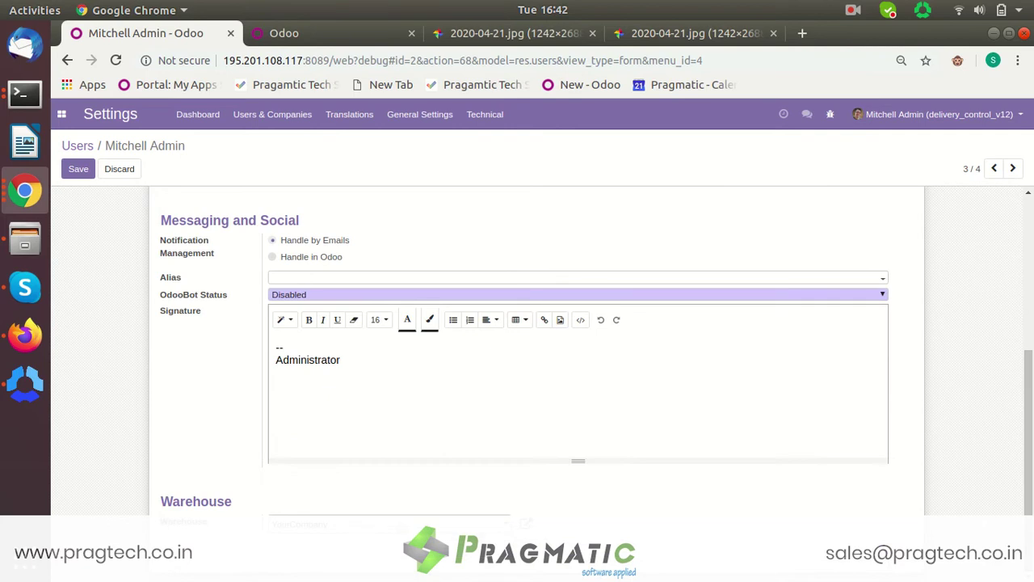
scroll(1029, 405, up, 5)
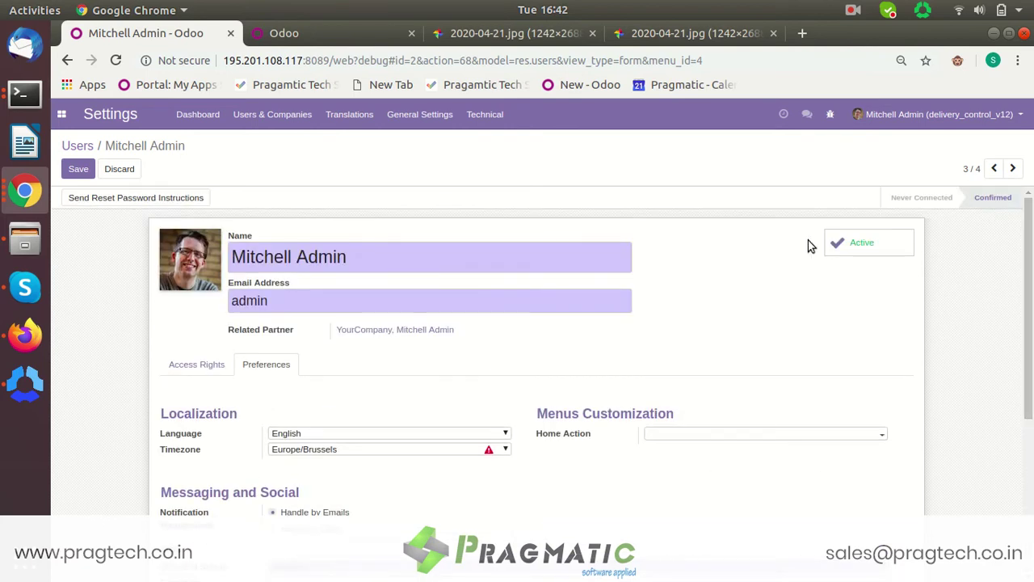
click(78, 169)
Examine the general information of YourCompany from the companies list and return to the list.
click(256, 116)
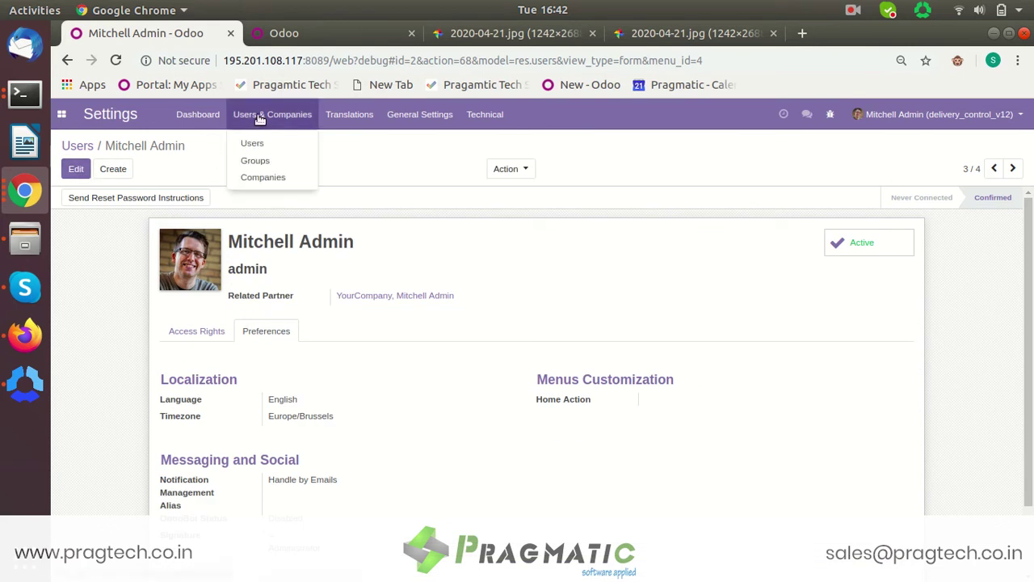
click(258, 172)
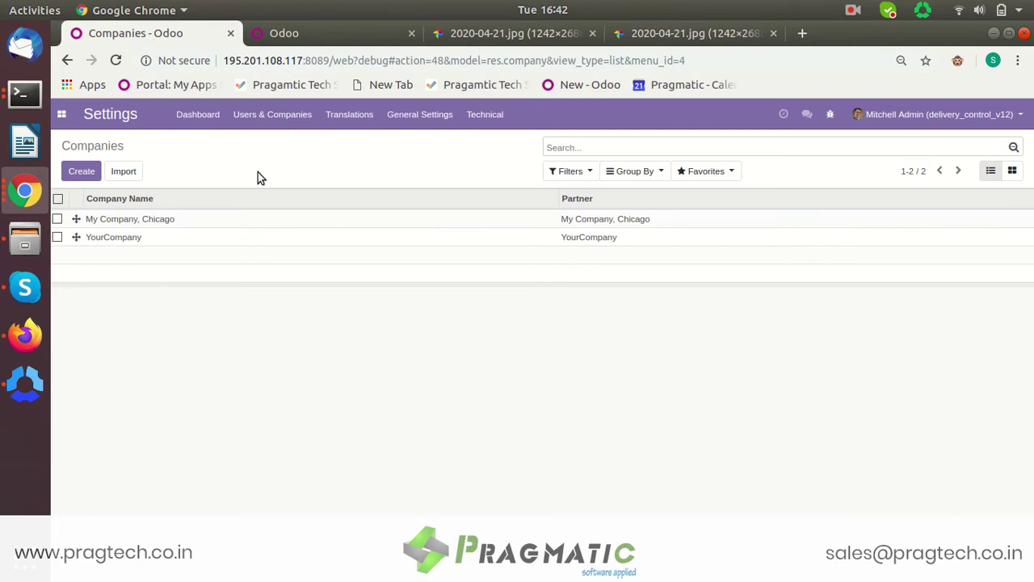
click(259, 236)
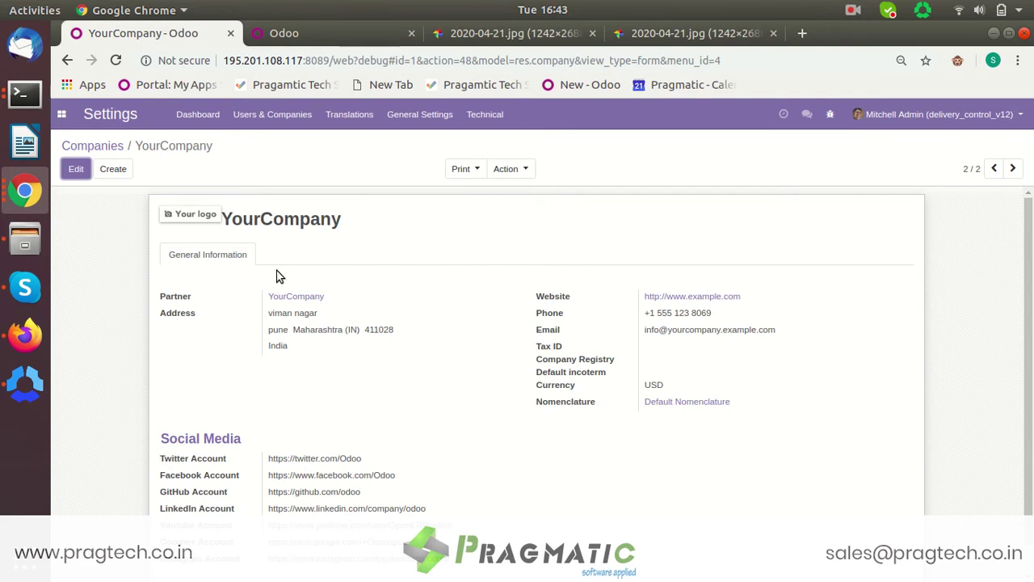
click(103, 147)
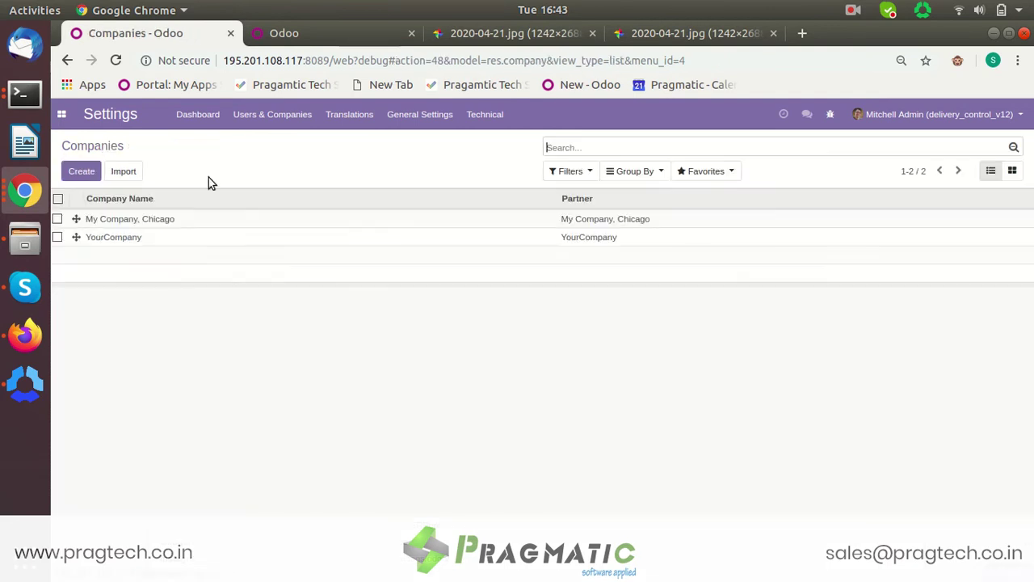
Open the YourCompany warehouse record from the warehouse configuration of the Inventory app.
click(65, 117)
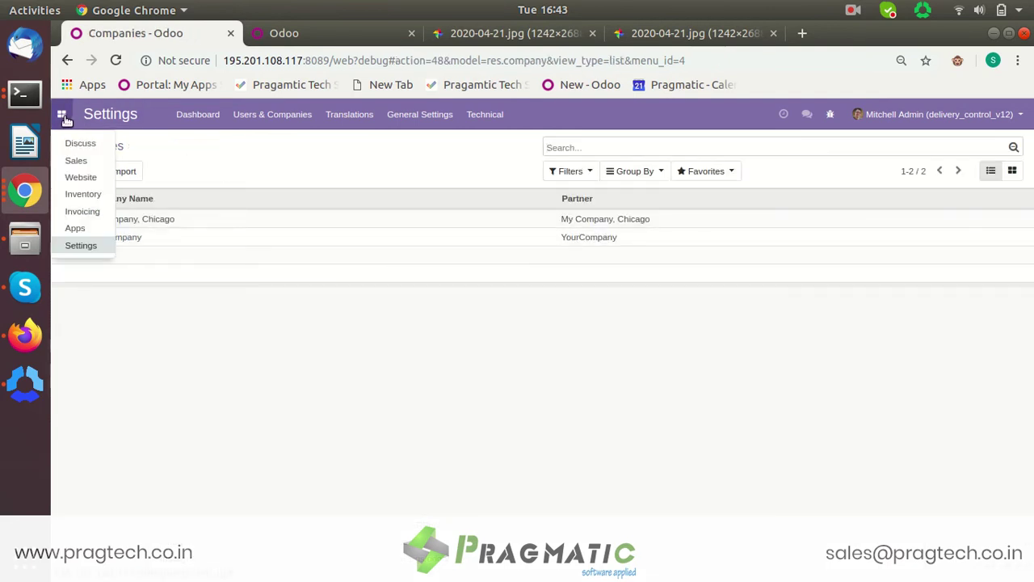
click(95, 194)
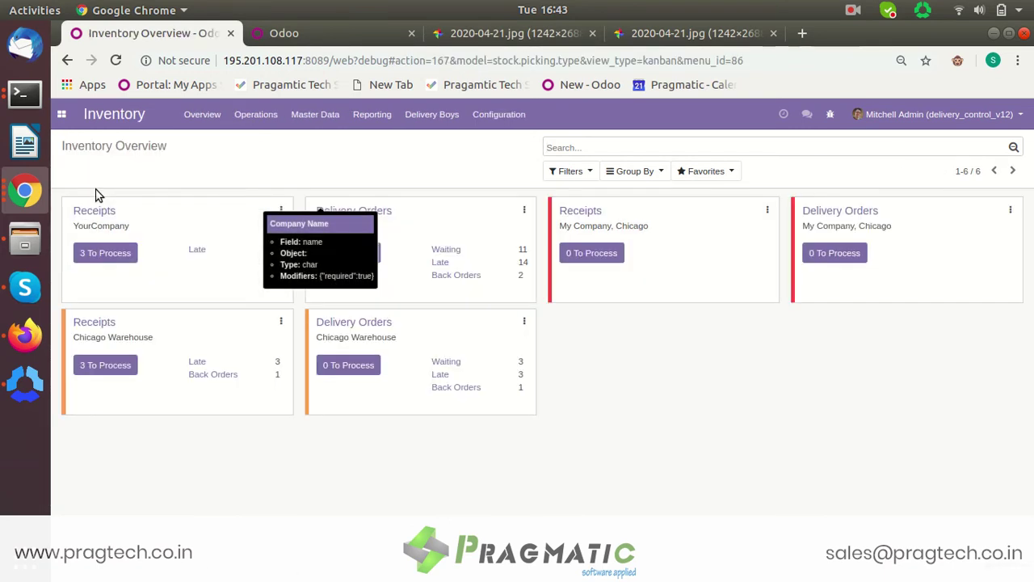
click(499, 114)
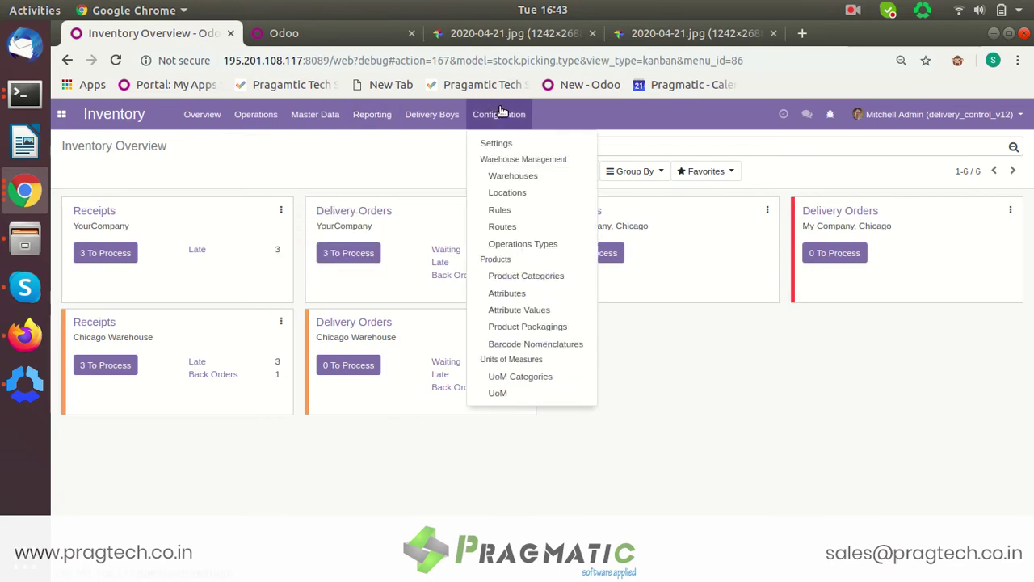
click(509, 176)
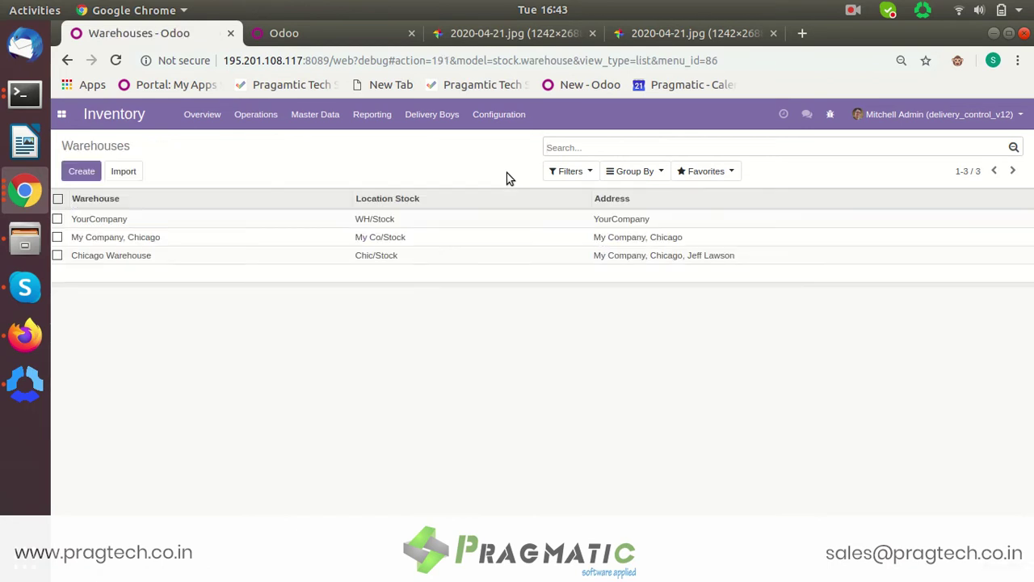
click(472, 218)
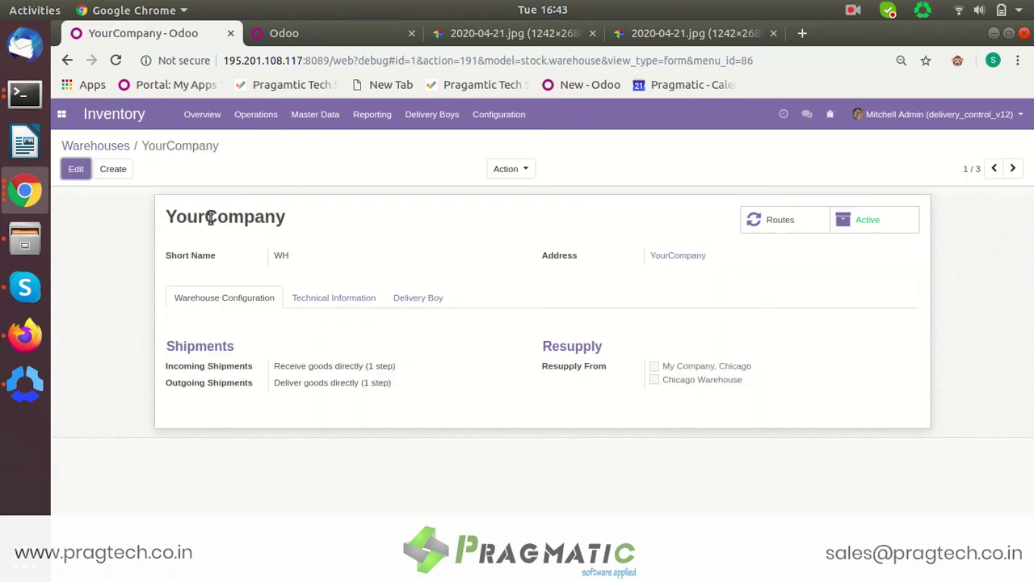
click(74, 169)
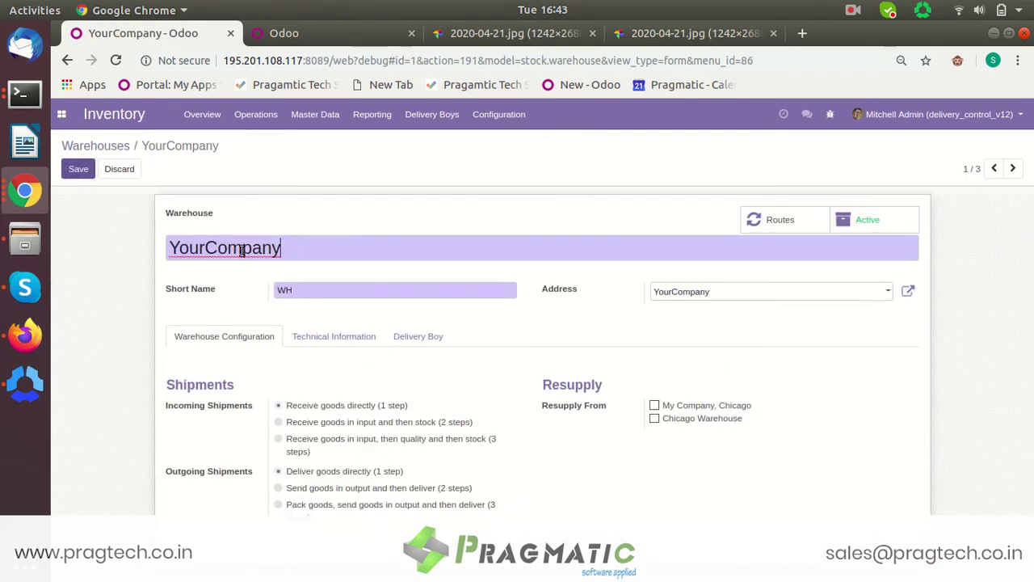
click(418, 337)
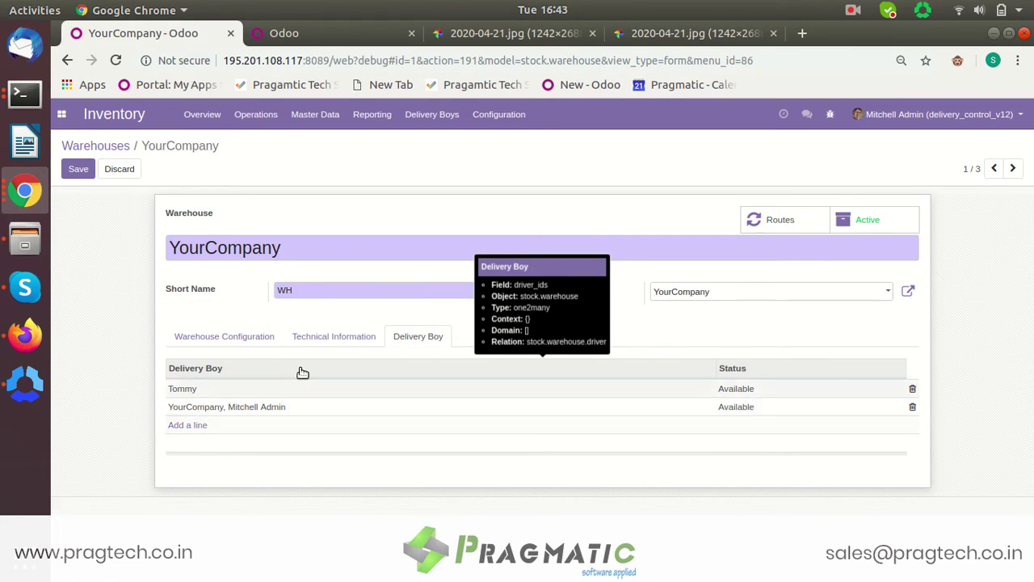
click(185, 425)
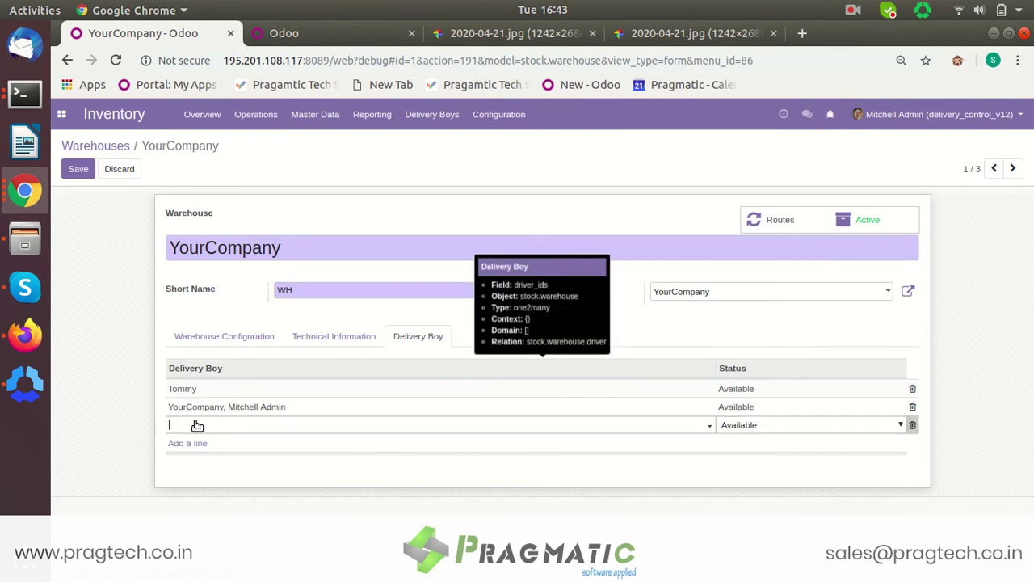
click(197, 425)
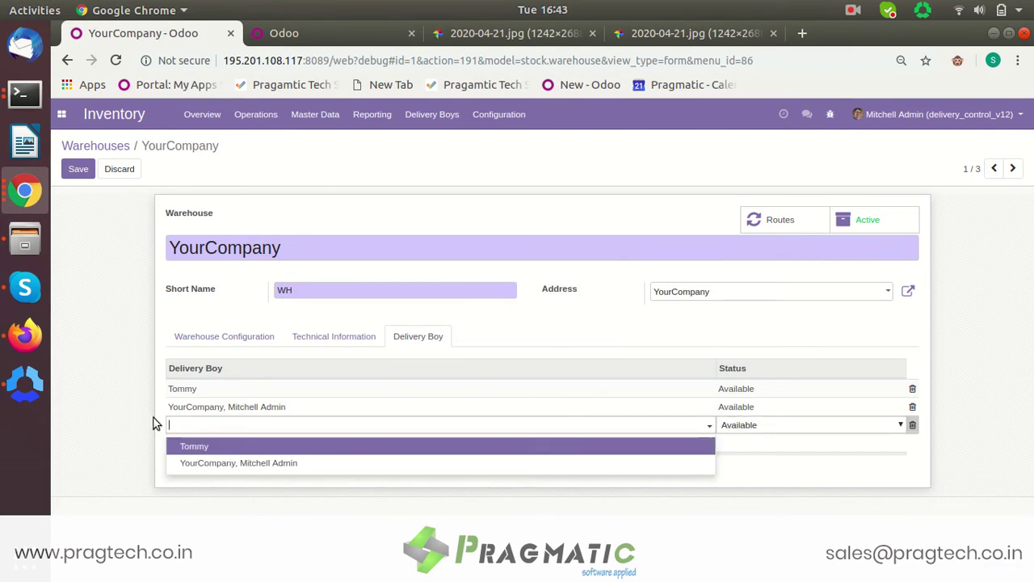
click(80, 408)
Switch to the other Odoo browser session and open the demo user's record from the users list in Settings.
click(285, 33)
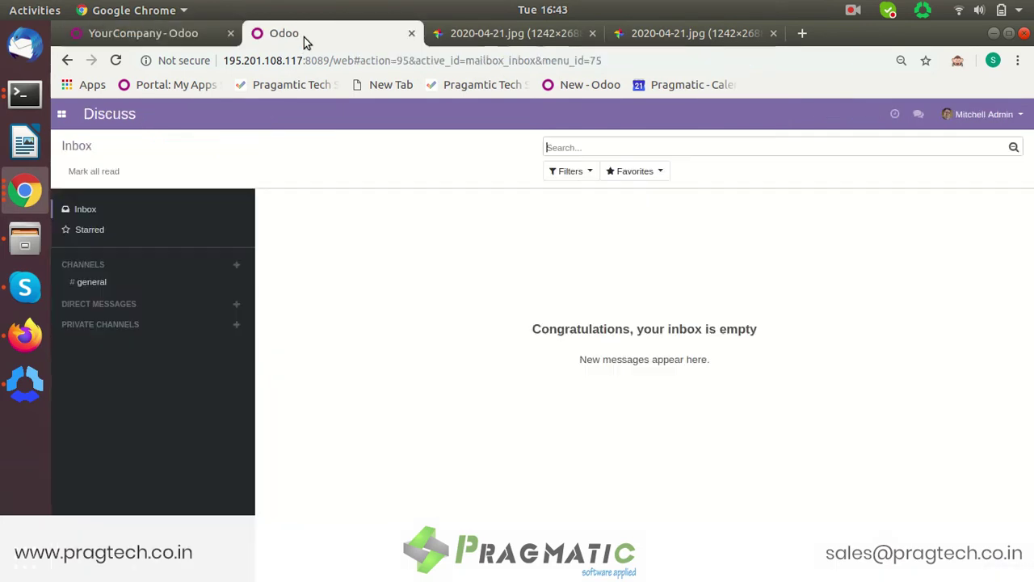
click(63, 116)
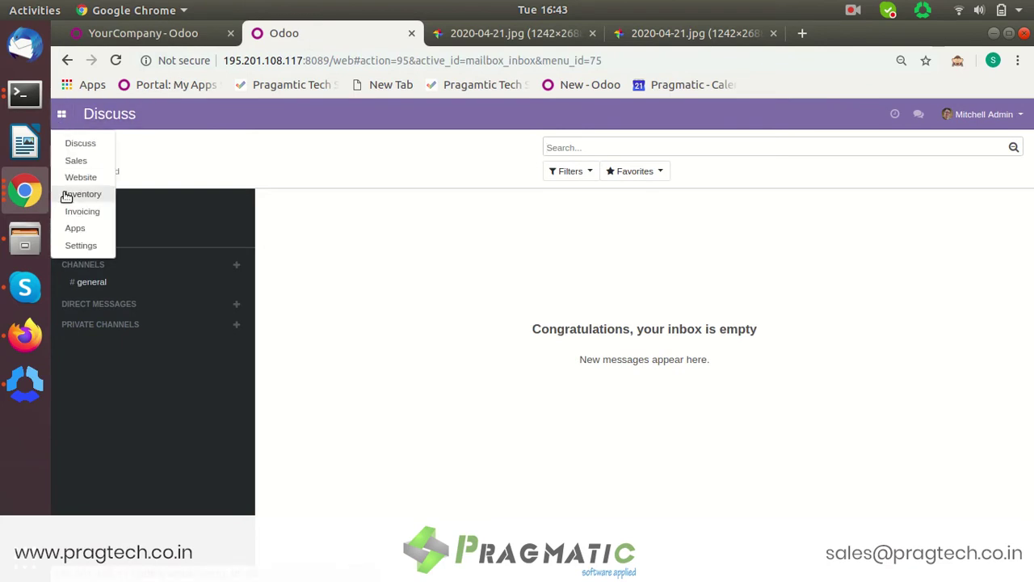
click(76, 242)
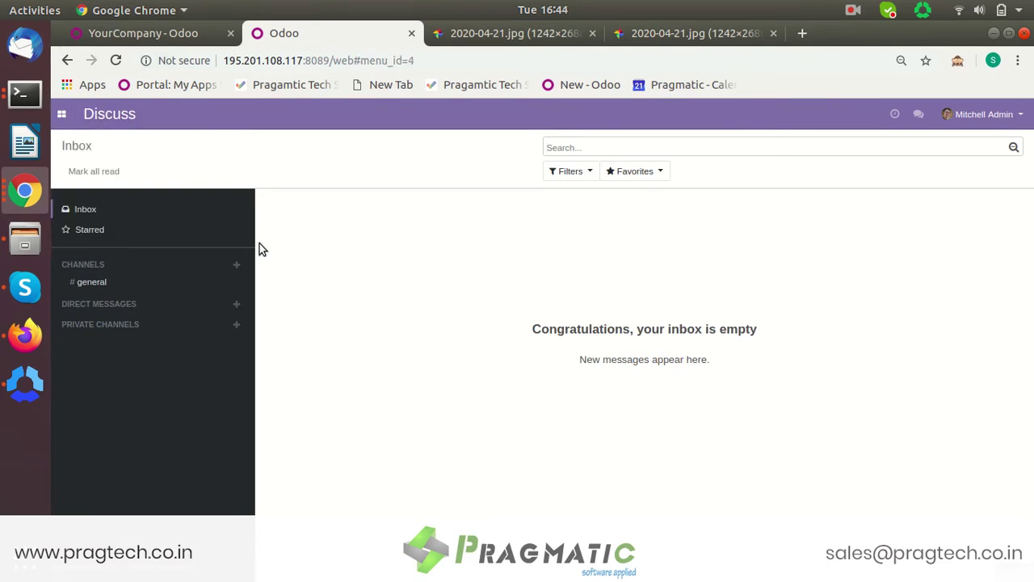
click(288, 117)
click(271, 145)
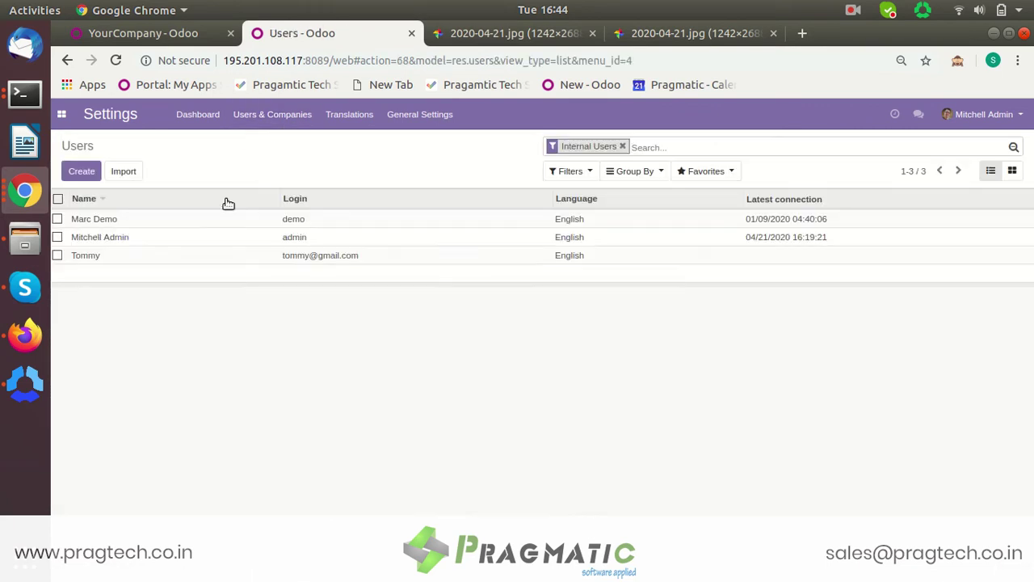
click(305, 224)
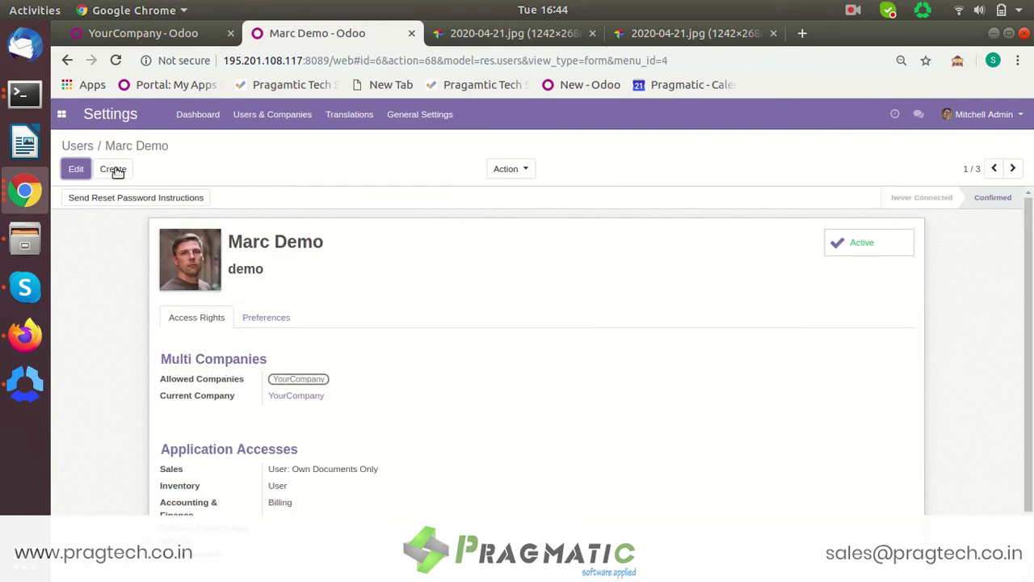
Set the demo user's preferred warehouse to YourCompany and save the user record.
click(72, 166)
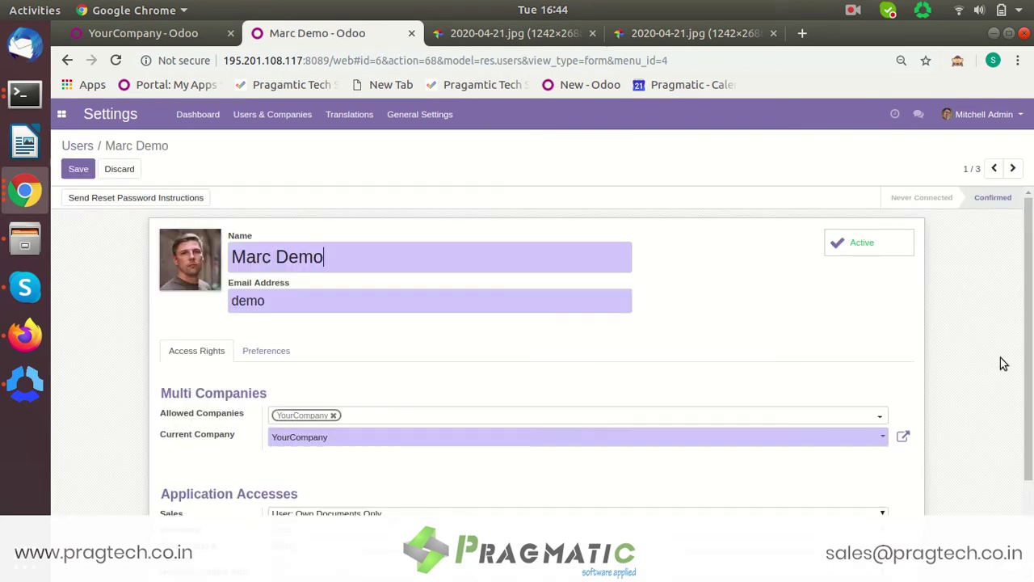
scroll(594, 494, down, 3)
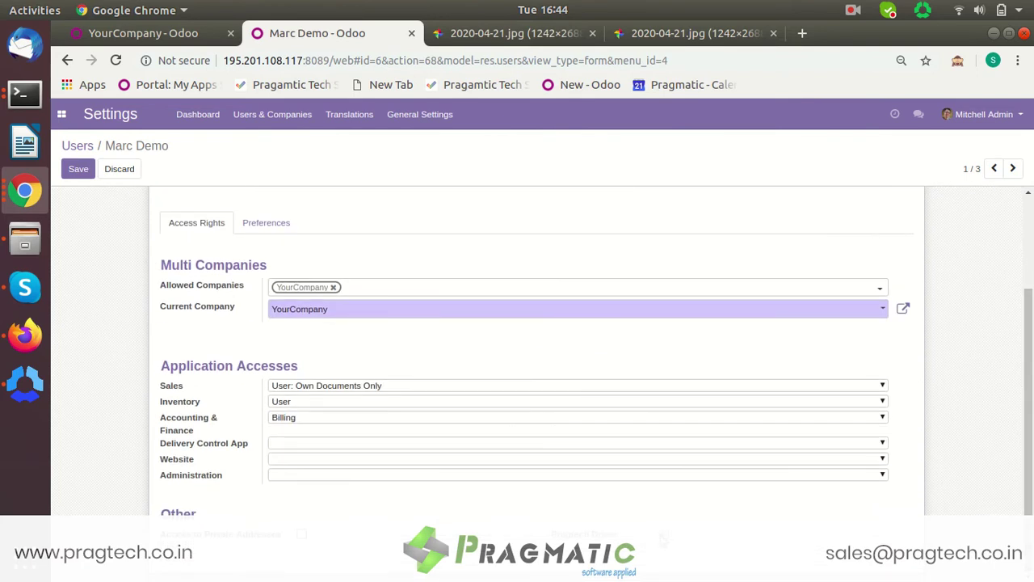
click(259, 222)
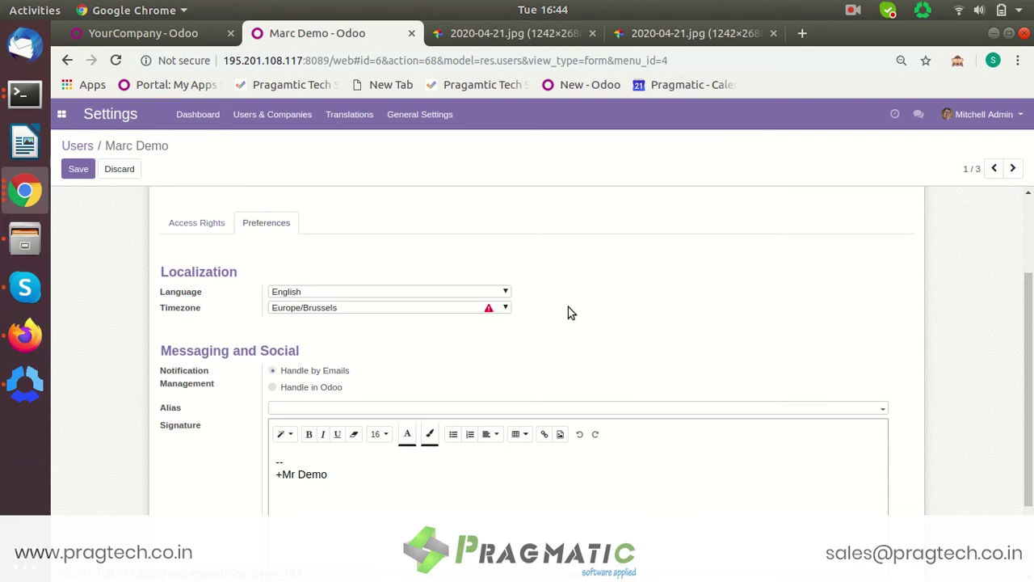
scroll(962, 372, down, 3)
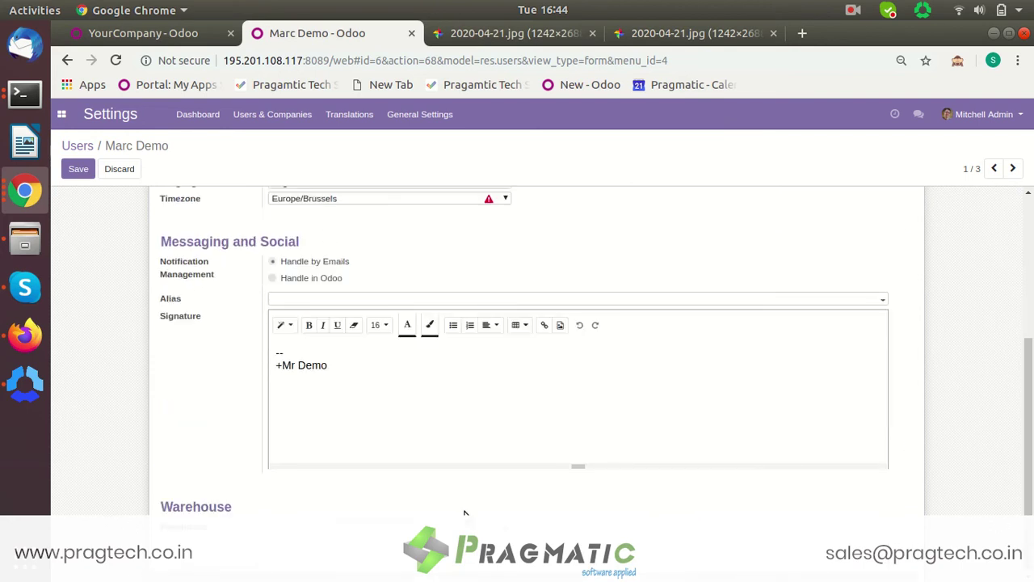
click(440, 526)
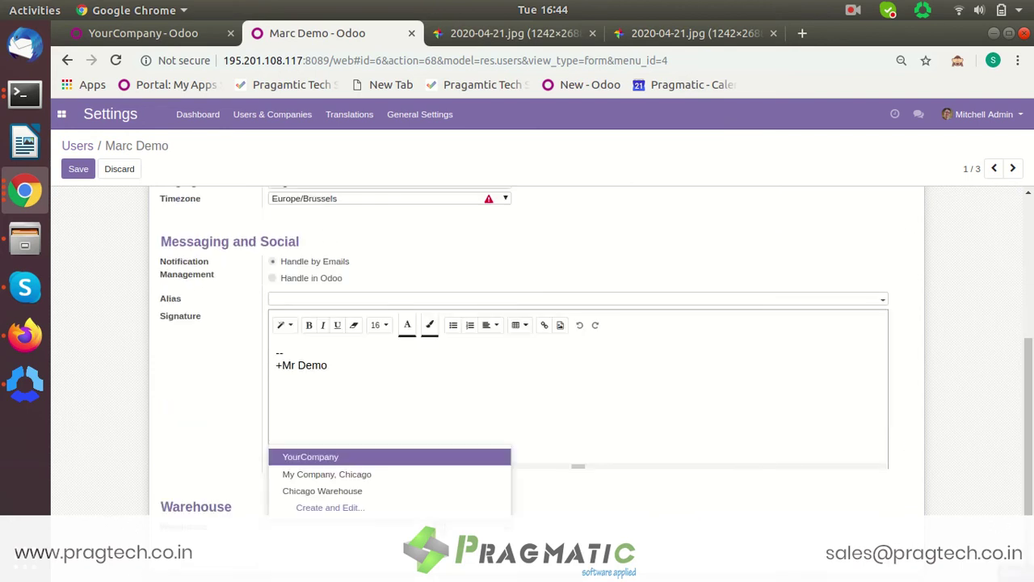
click(443, 458)
click(85, 171)
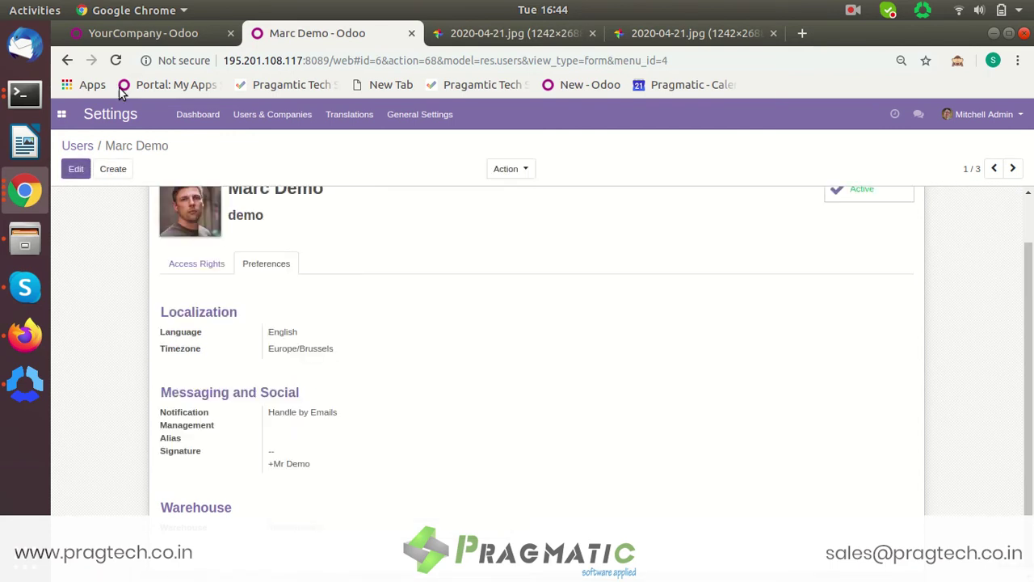
Reload the YourCompany warehouse record in the first session and add the demo user as a new delivery boy line.
click(159, 40)
click(115, 61)
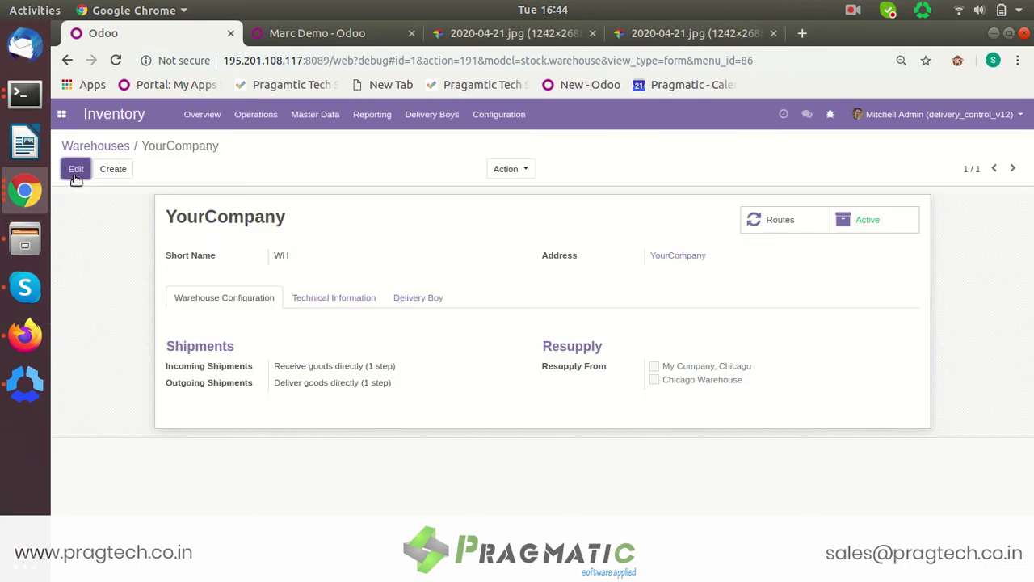
click(75, 173)
click(418, 337)
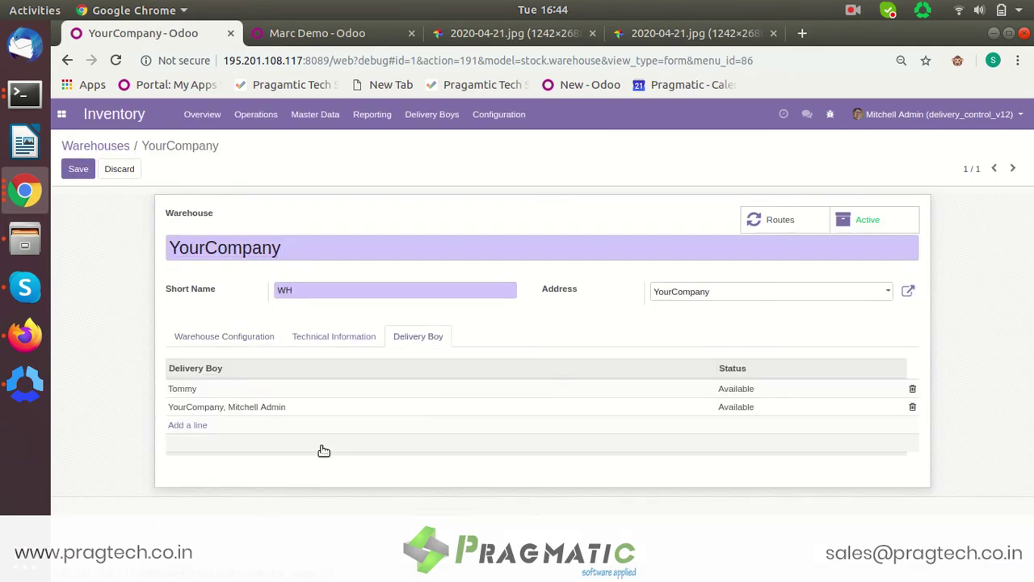
click(199, 425)
click(207, 433)
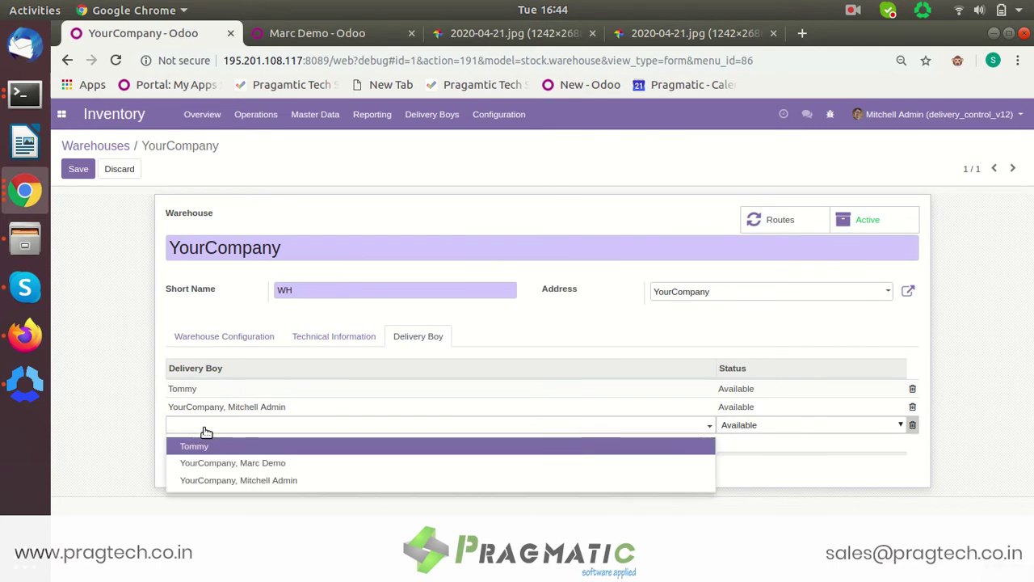
click(268, 465)
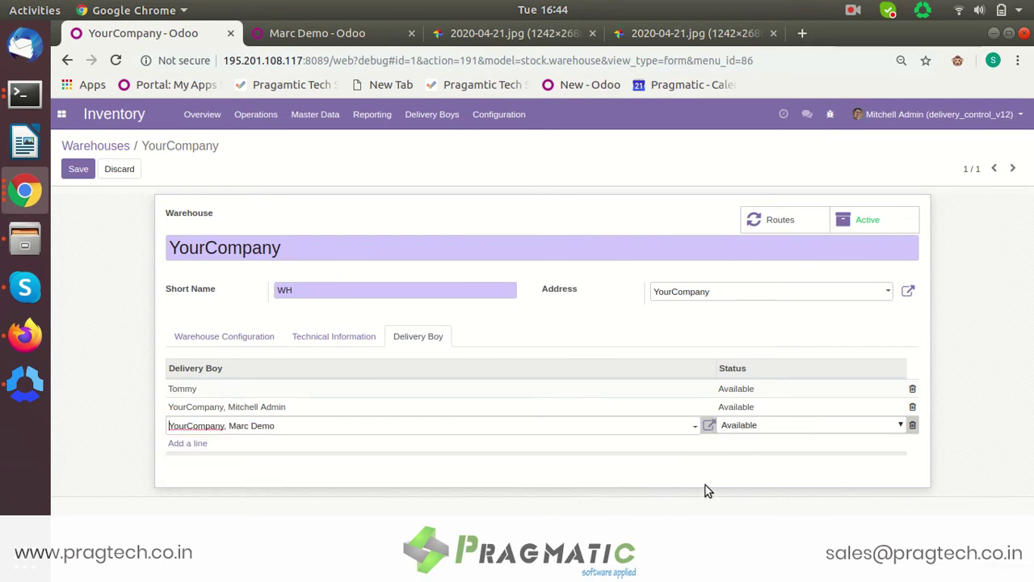
Set the demo user's delivery boy status to Not Available and save the warehouse.
click(768, 424)
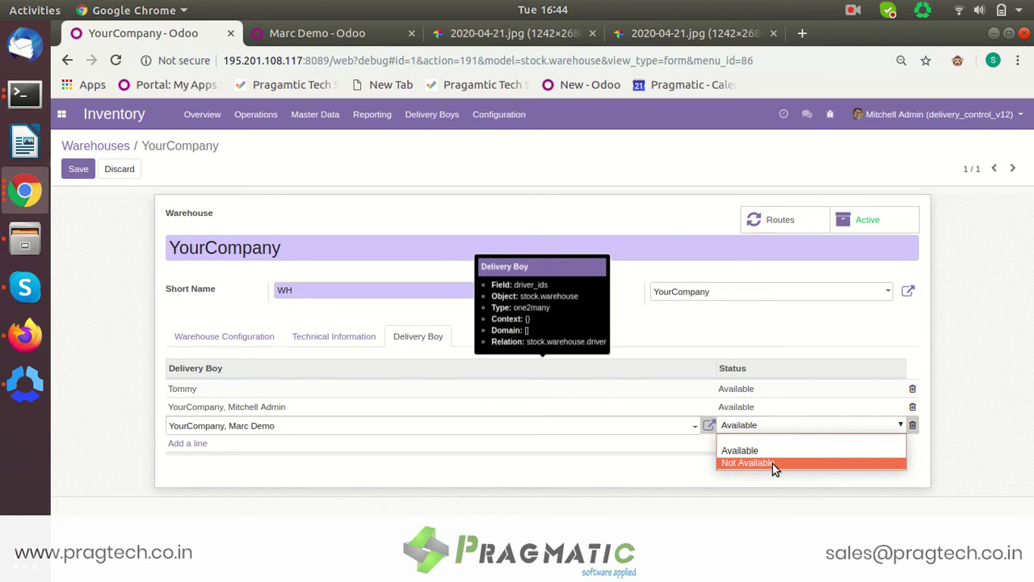
click(772, 464)
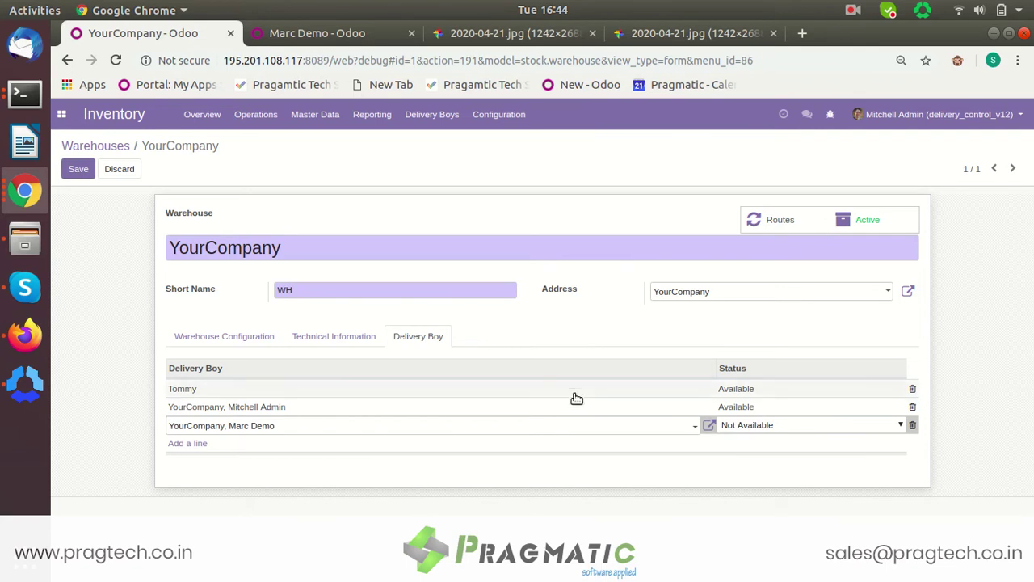
click(81, 171)
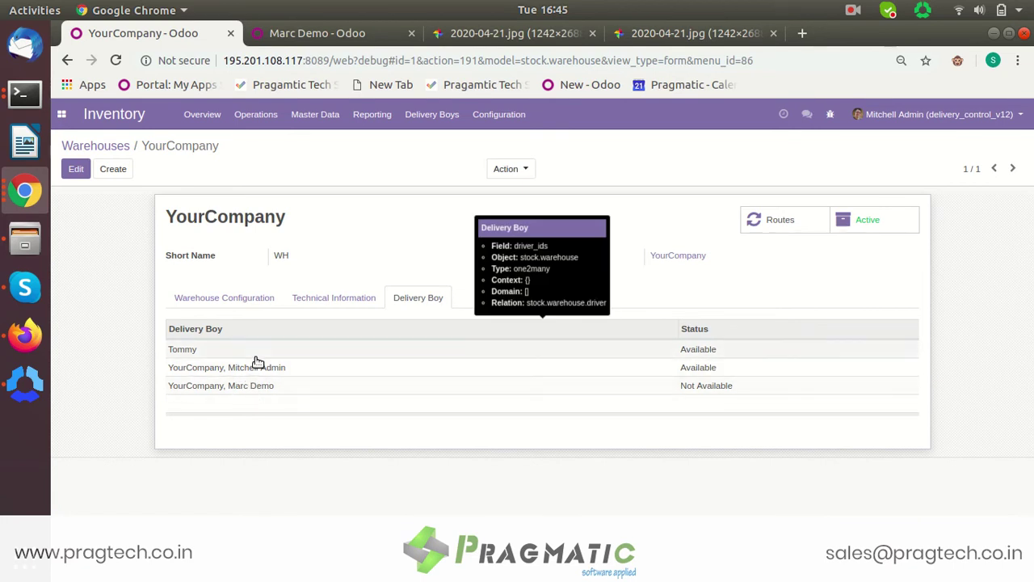
Review the lists of all drivers and all pickings for the delivery boys.
click(449, 119)
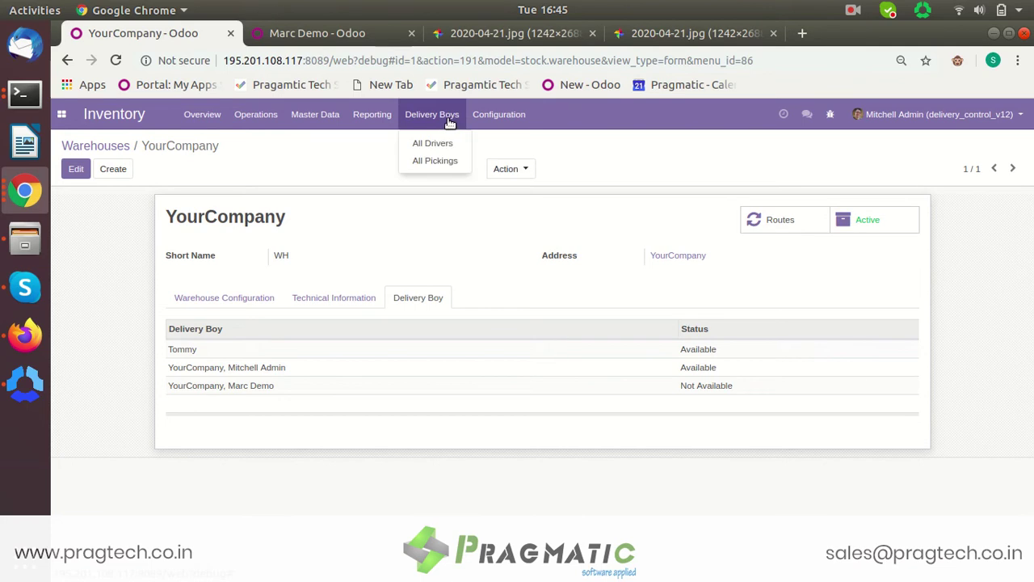
click(422, 150)
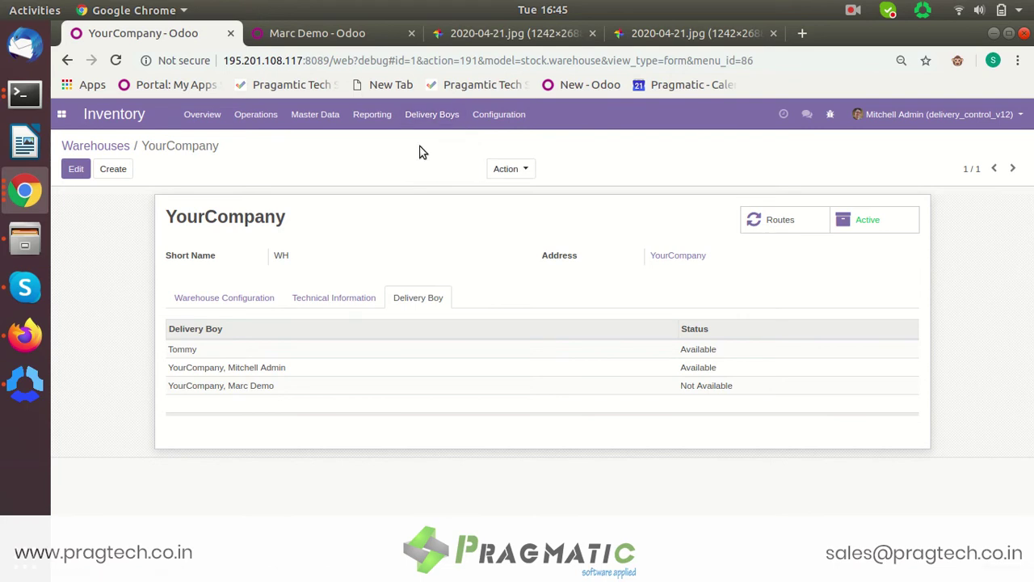
click(444, 123)
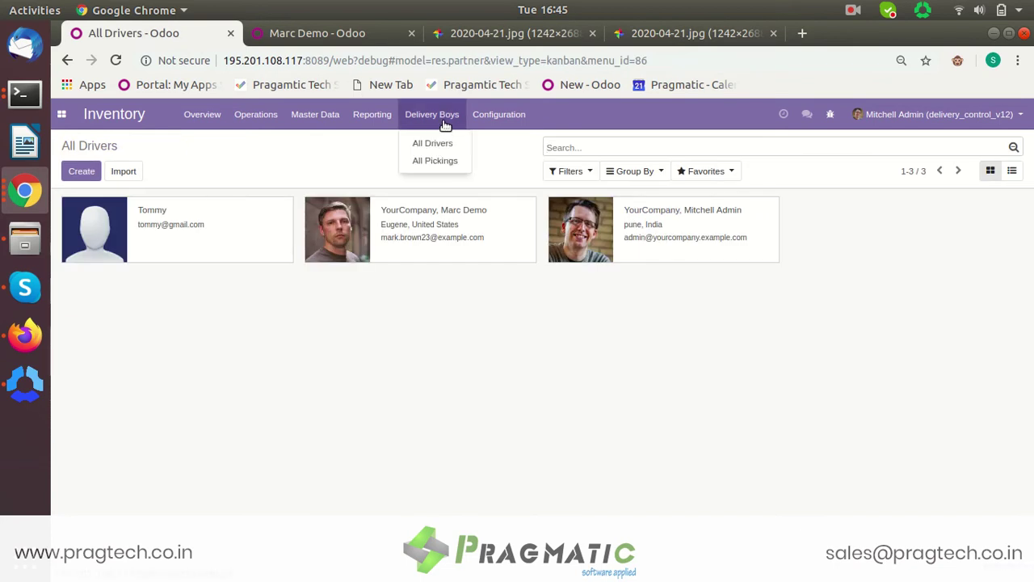
click(434, 164)
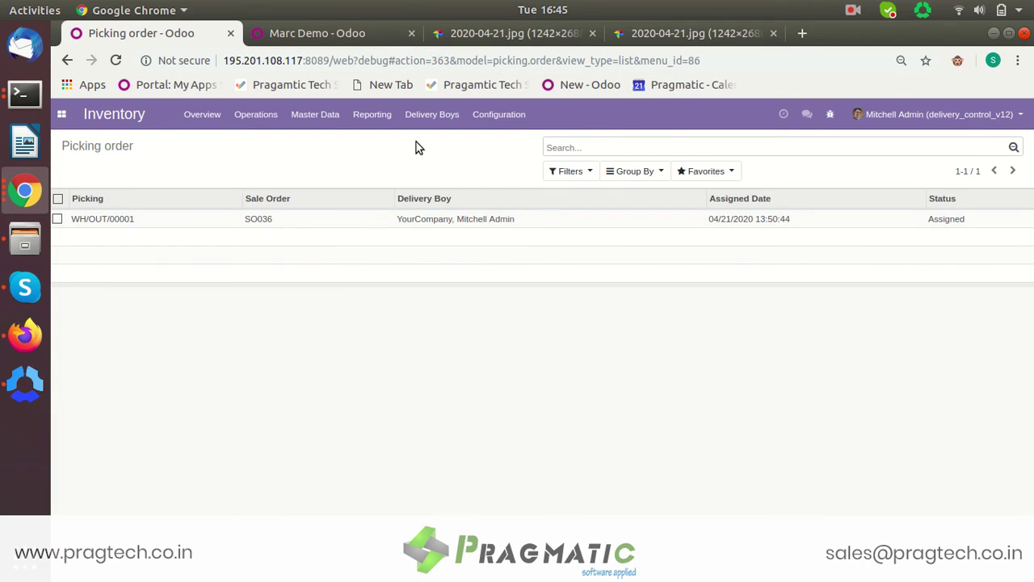
click(417, 114)
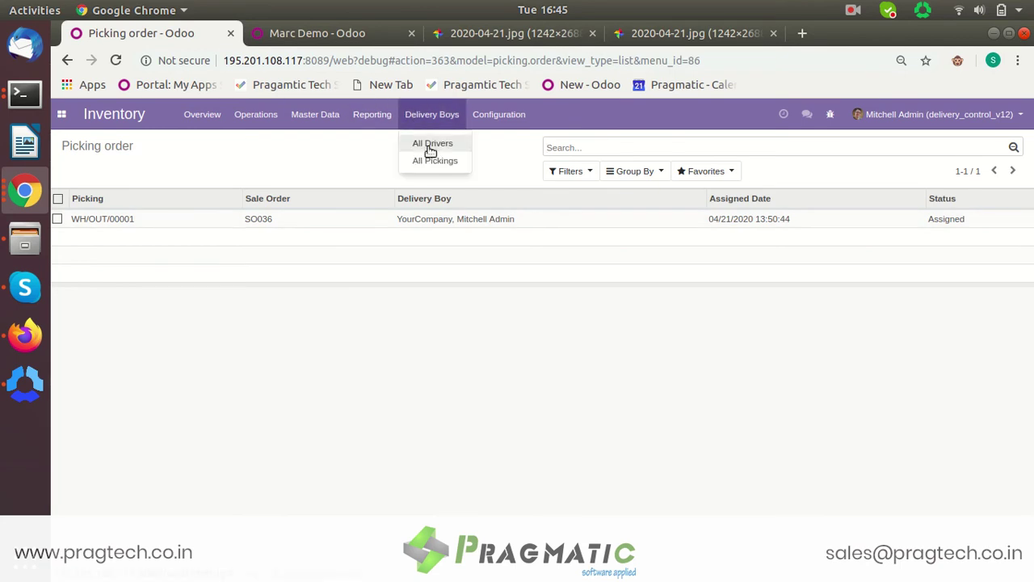
mouse_move(372, 113)
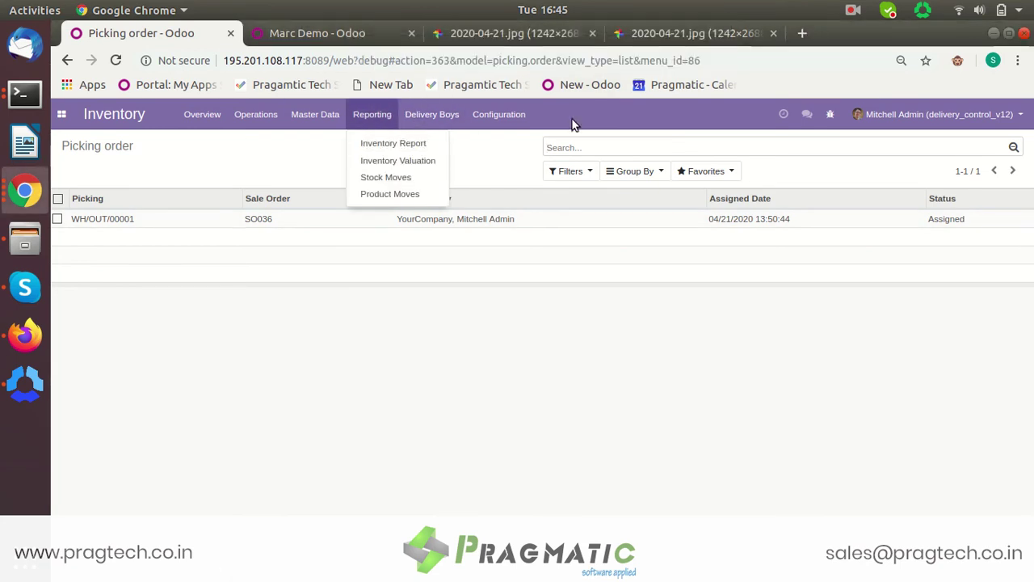
click(853, 12)
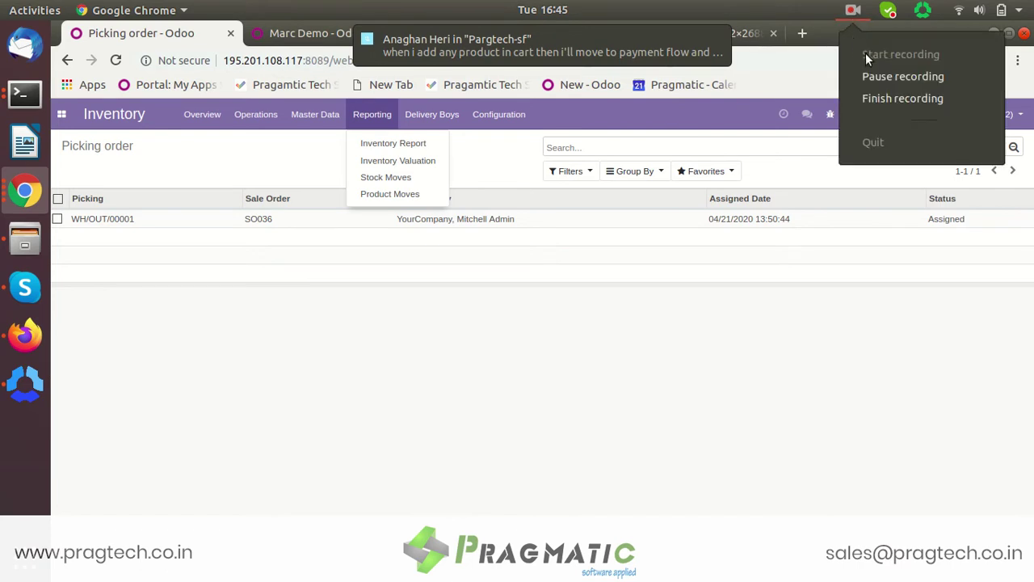
click(880, 72)
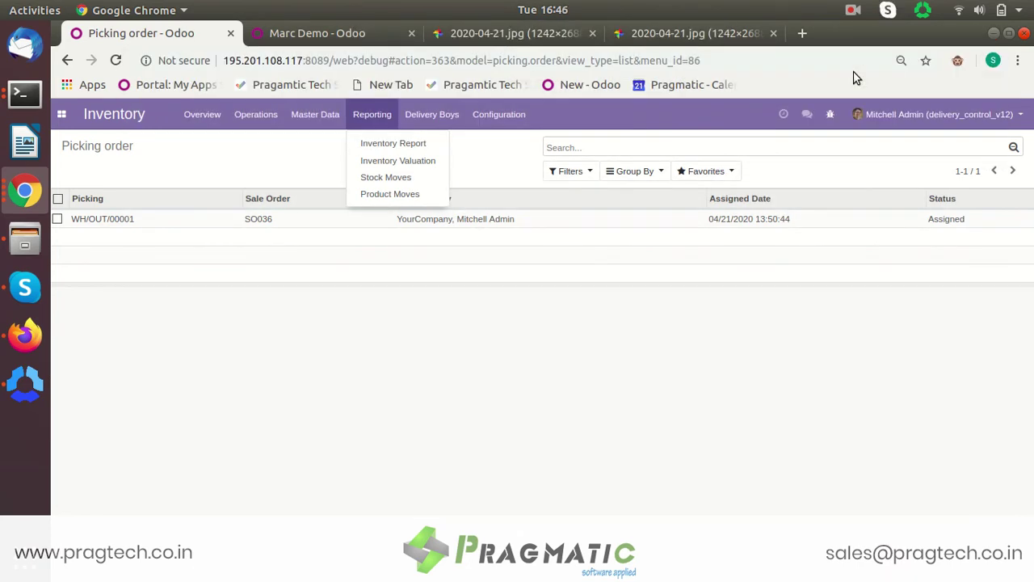
click(299, 168)
View the Inventory overview and start a new quotation in the Sales app.
click(61, 115)
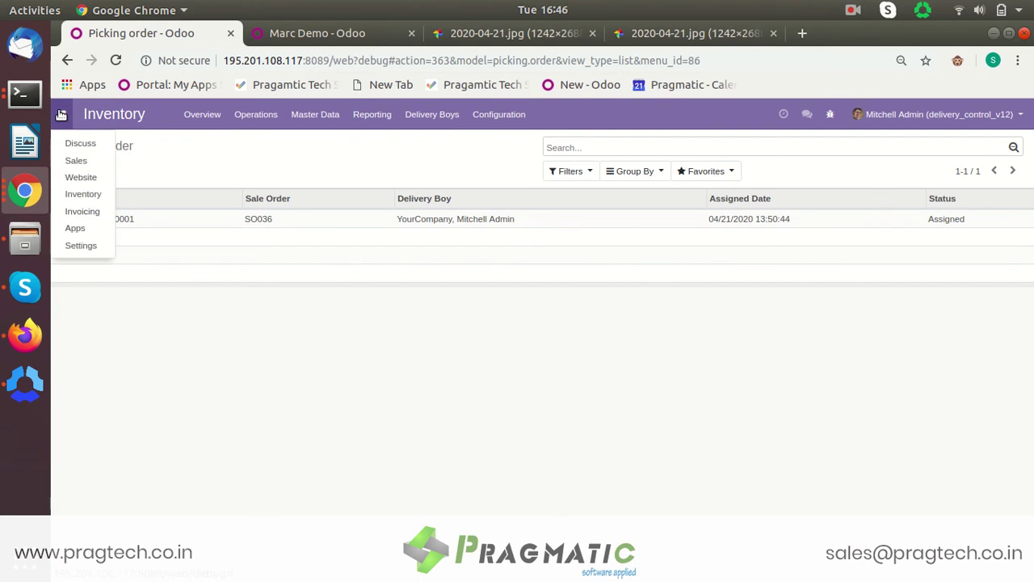
click(85, 195)
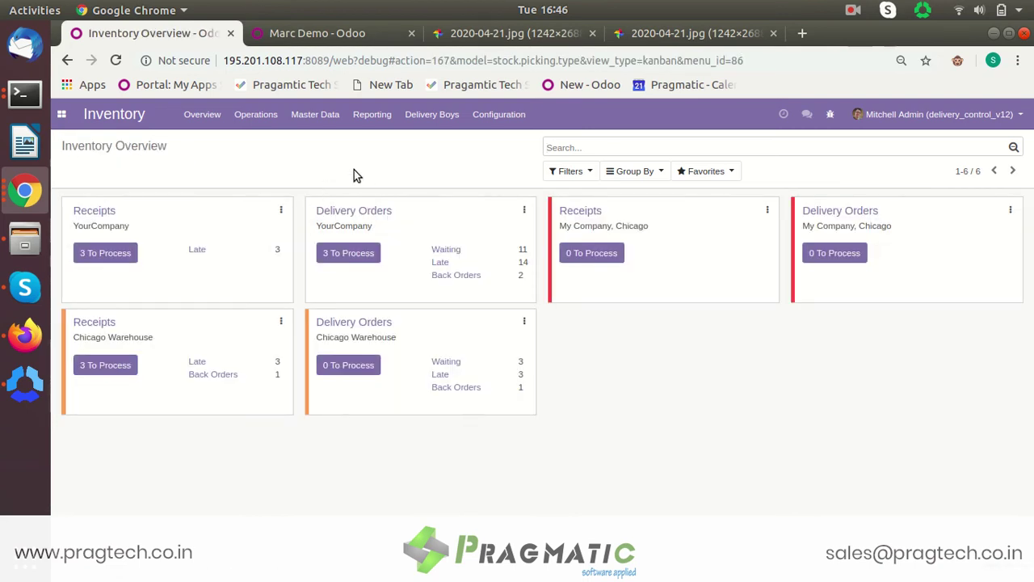
click(61, 114)
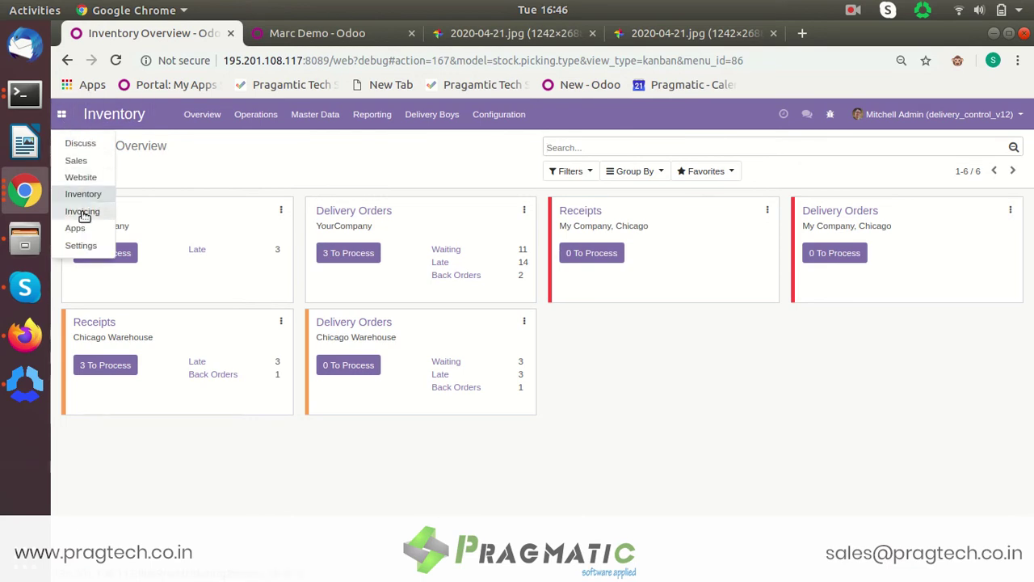
click(87, 162)
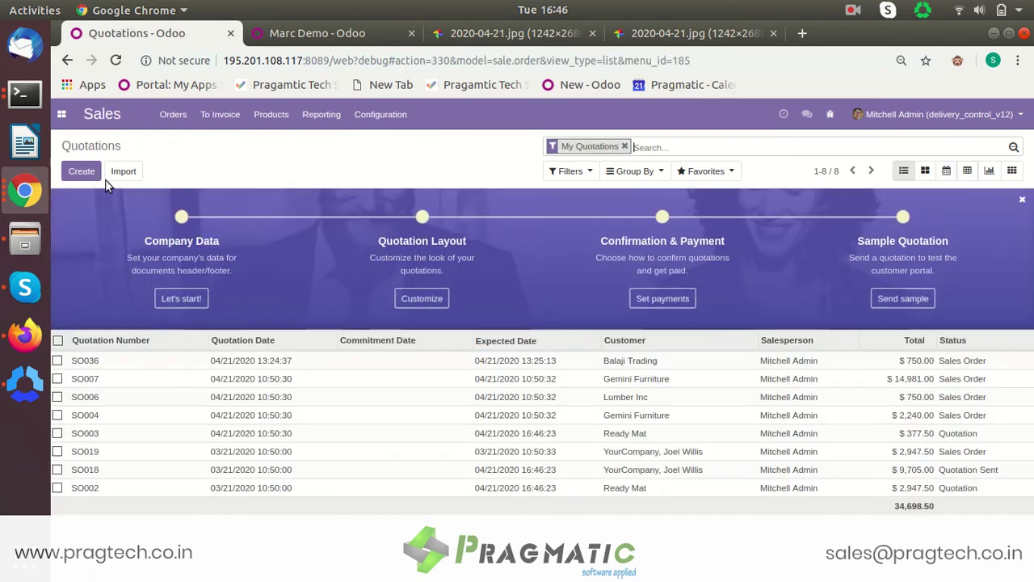
click(82, 172)
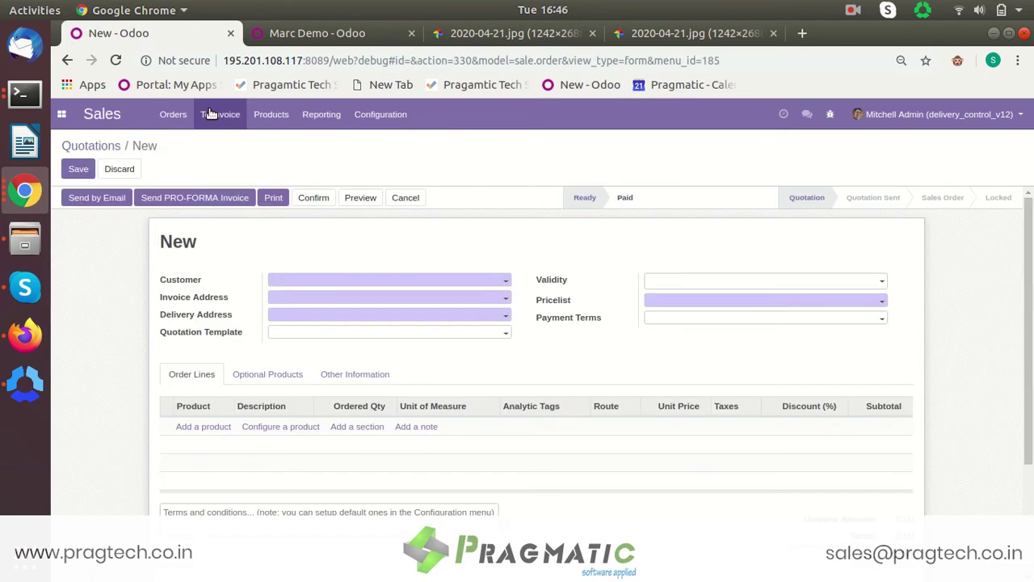
View the Customers list in Sales and start a new quotation with Balaji Trading as the customer.
click(182, 114)
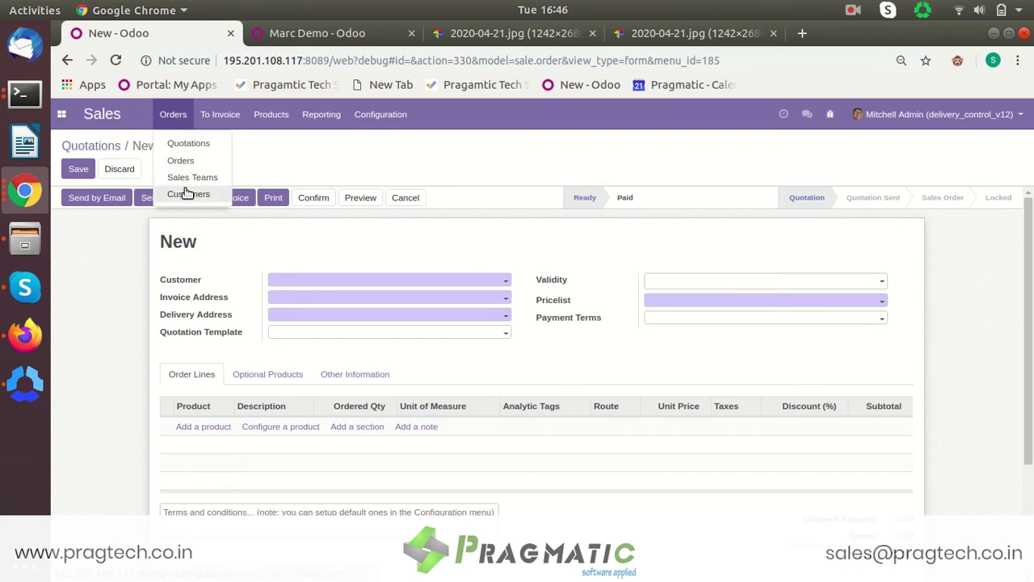
click(187, 194)
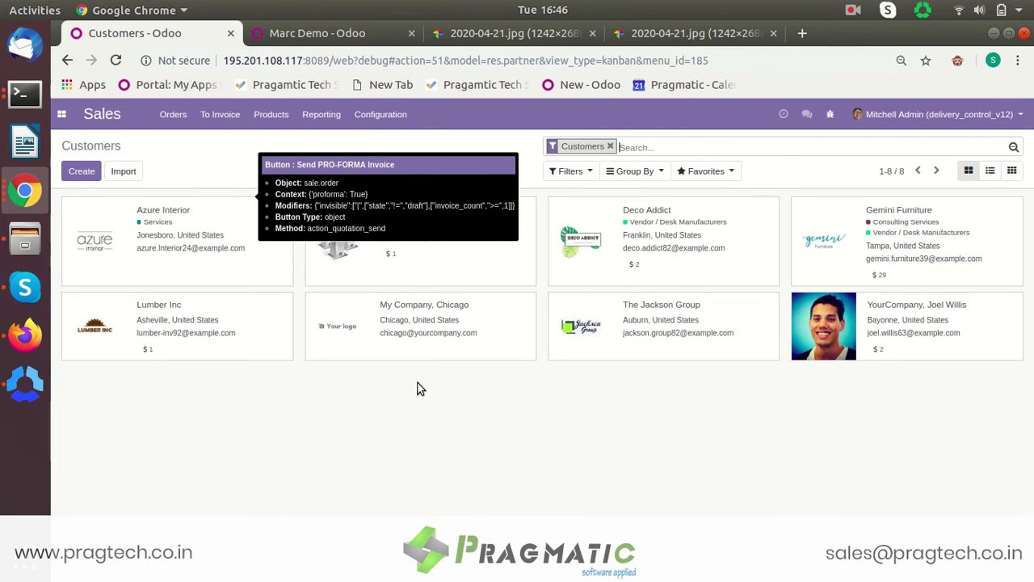
click(171, 120)
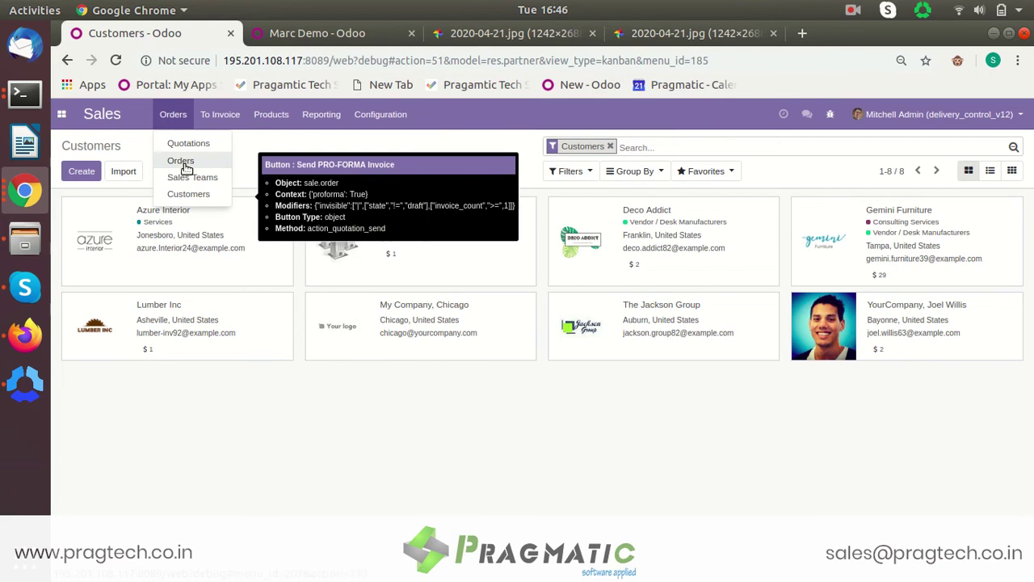
click(187, 143)
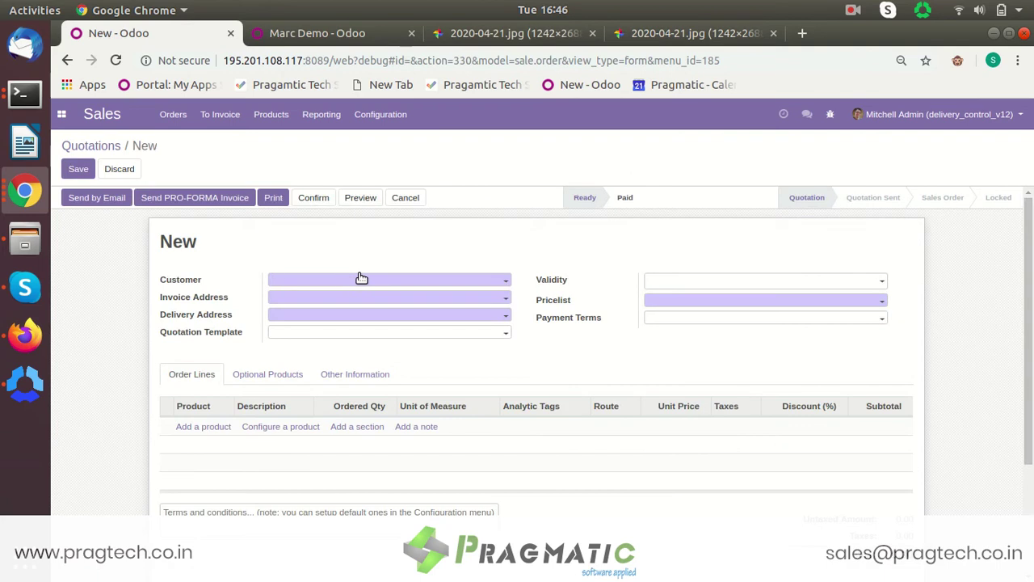
click(363, 281)
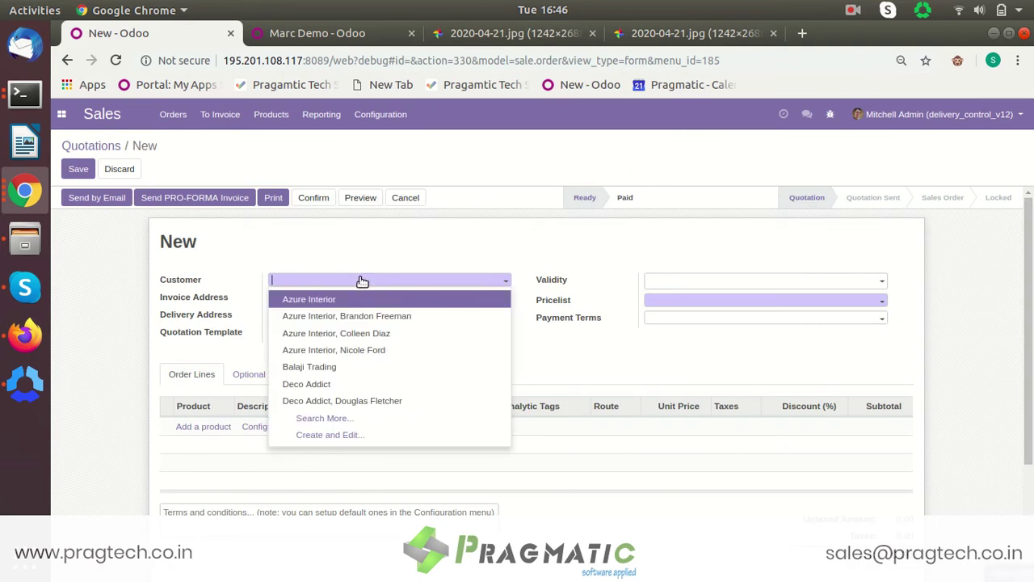
click(356, 366)
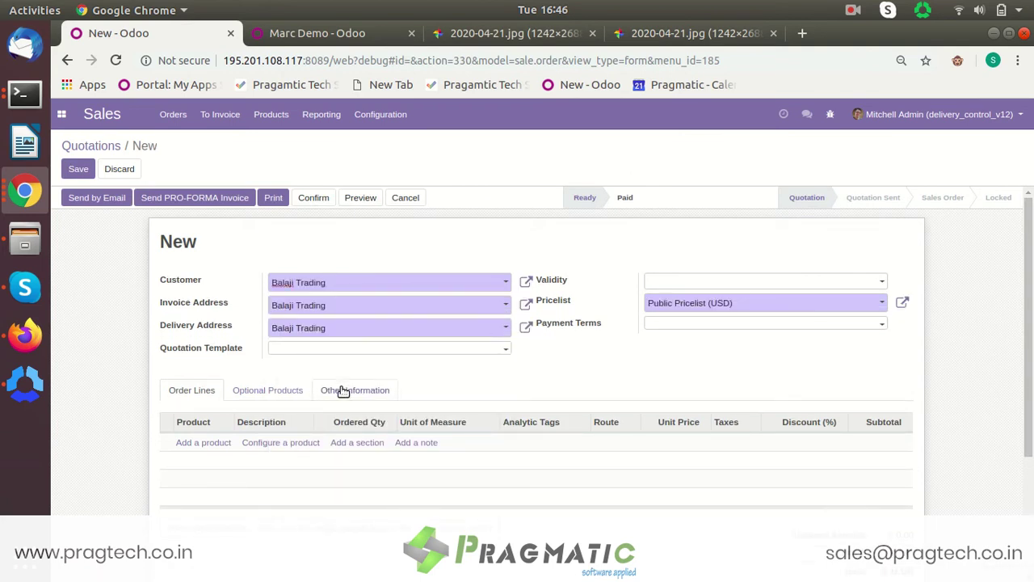
Add an order line for the [E-COM07] Large Cabinet and save the quotation.
click(201, 442)
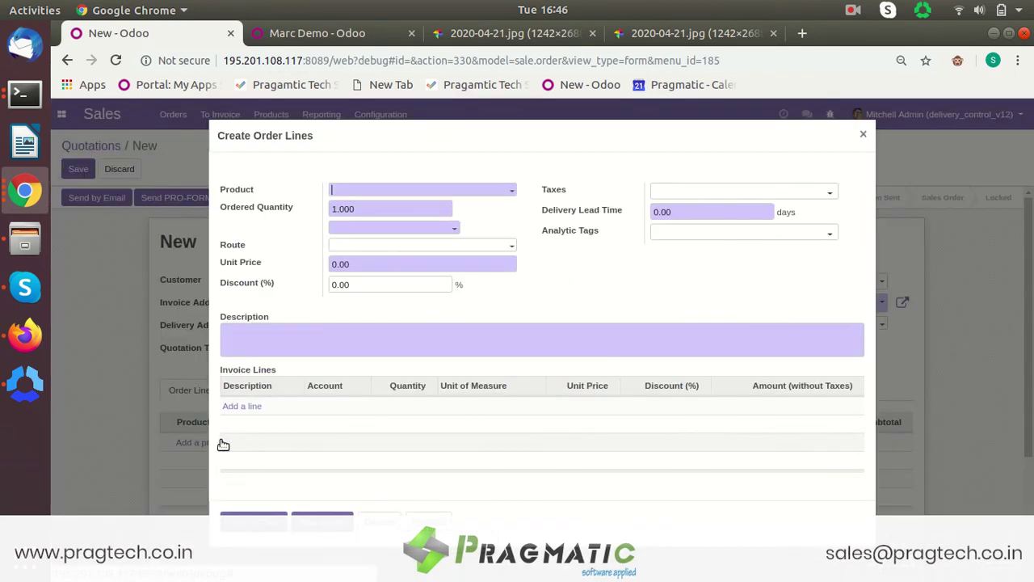
click(430, 192)
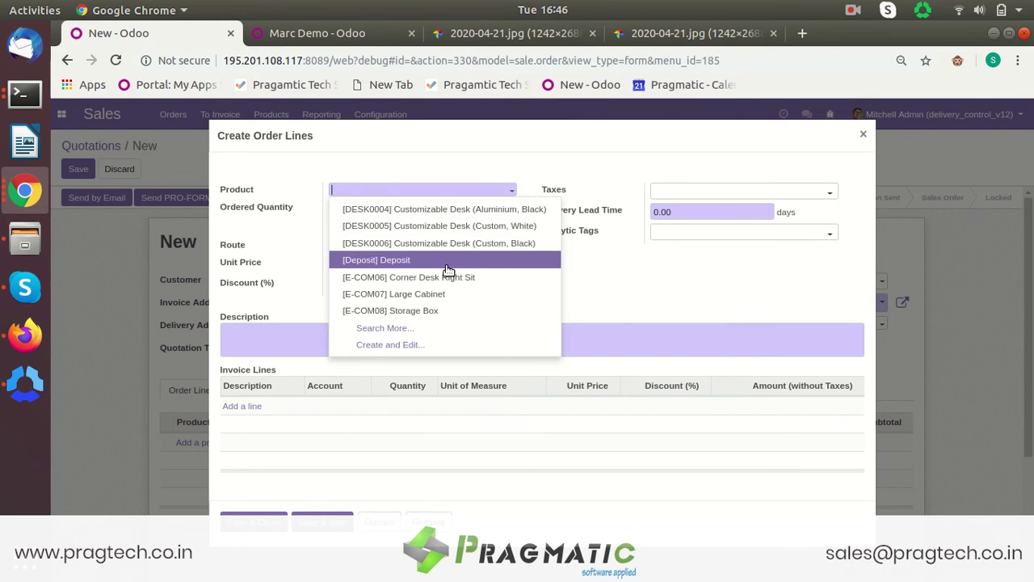
click(453, 293)
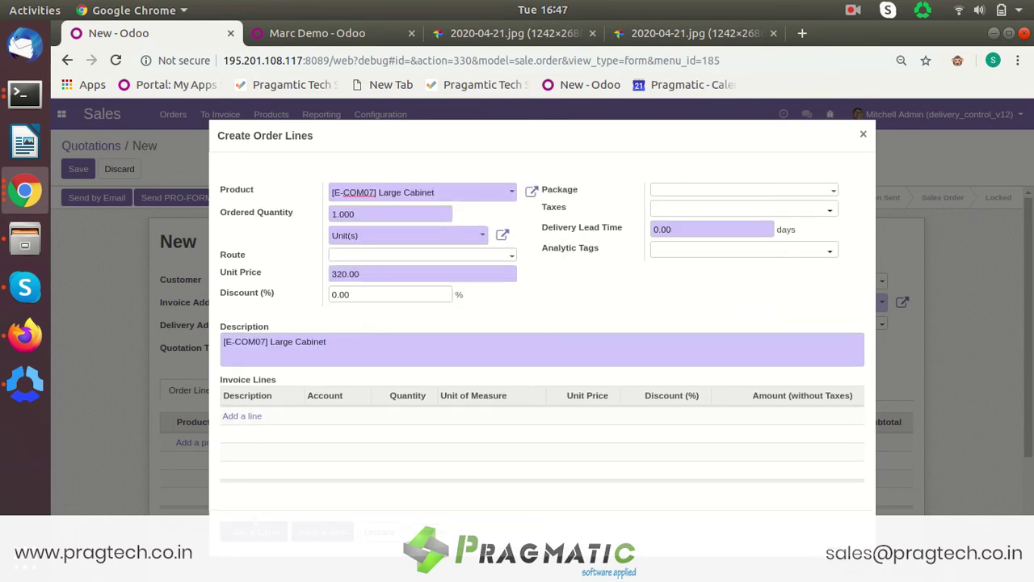
click(254, 531)
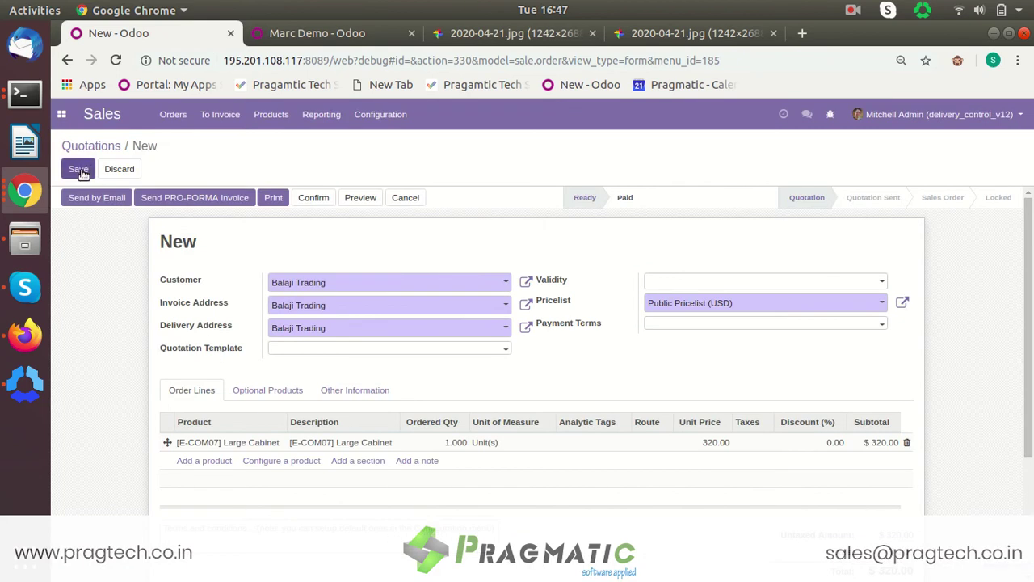
click(81, 174)
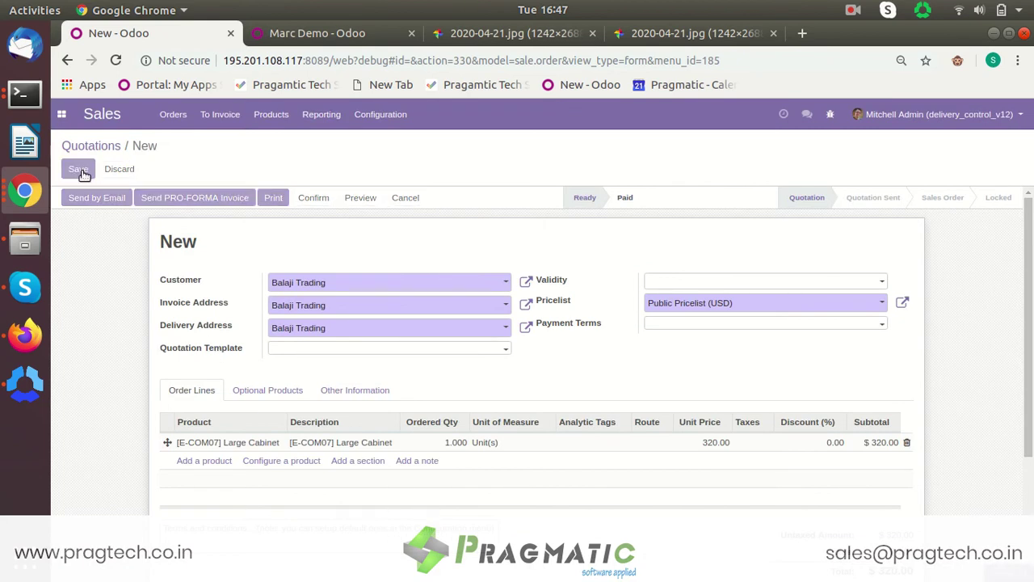
In a duplicate of the quotation's tab, go from the Website app to the website's Manage Delivery page.
right_click(209, 33)
click(242, 95)
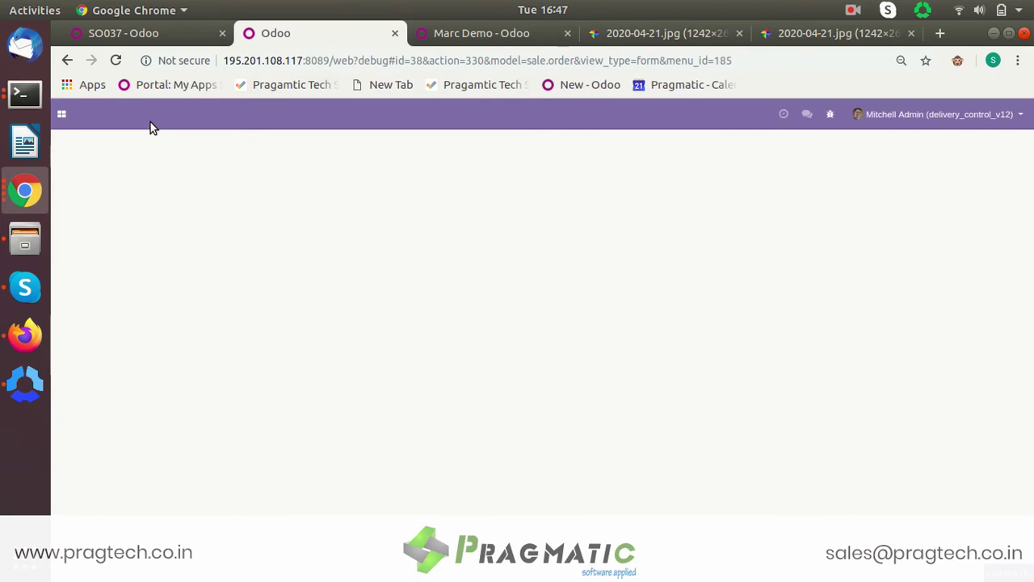
click(62, 114)
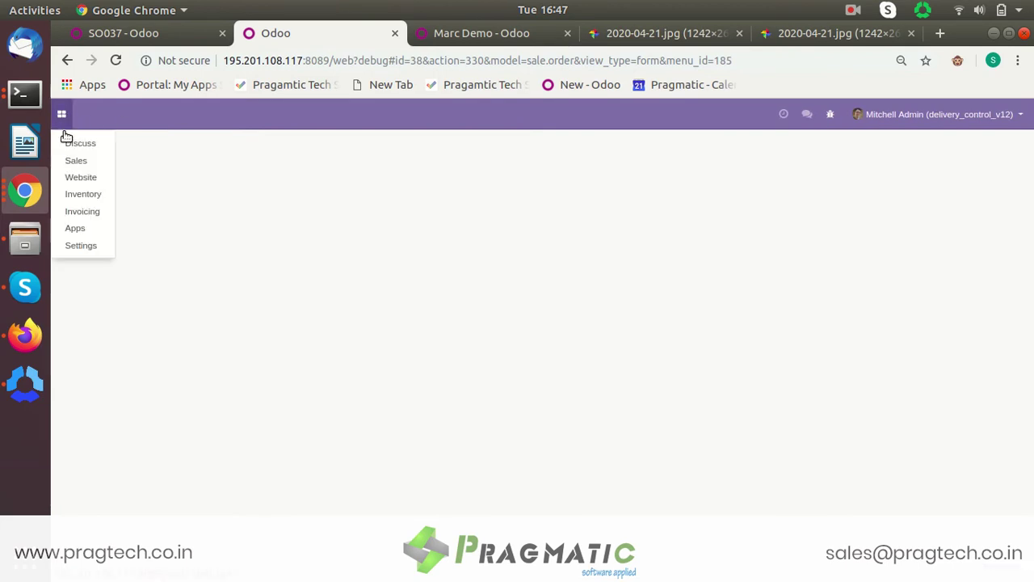
click(80, 177)
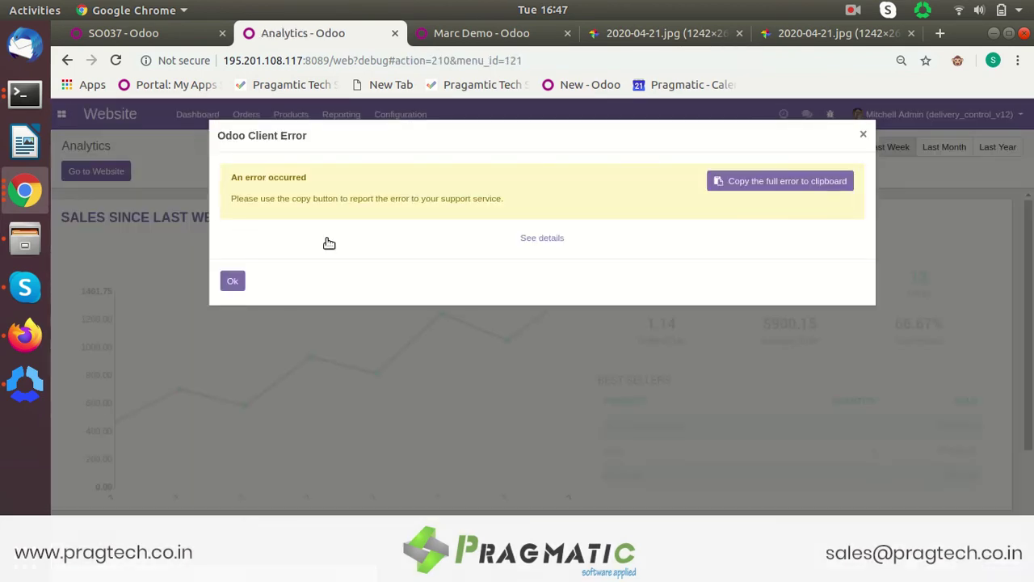
click(529, 237)
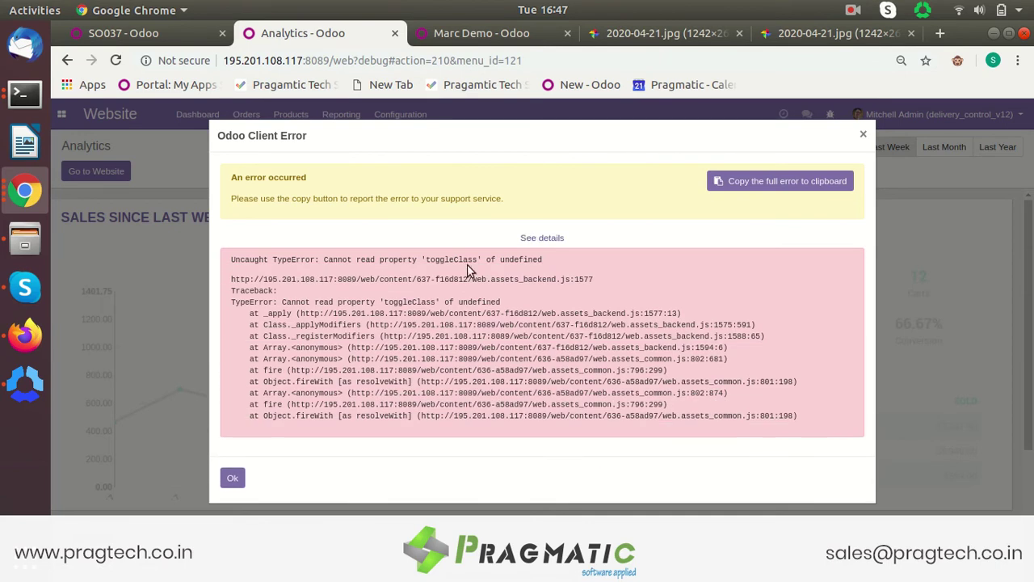
click(233, 477)
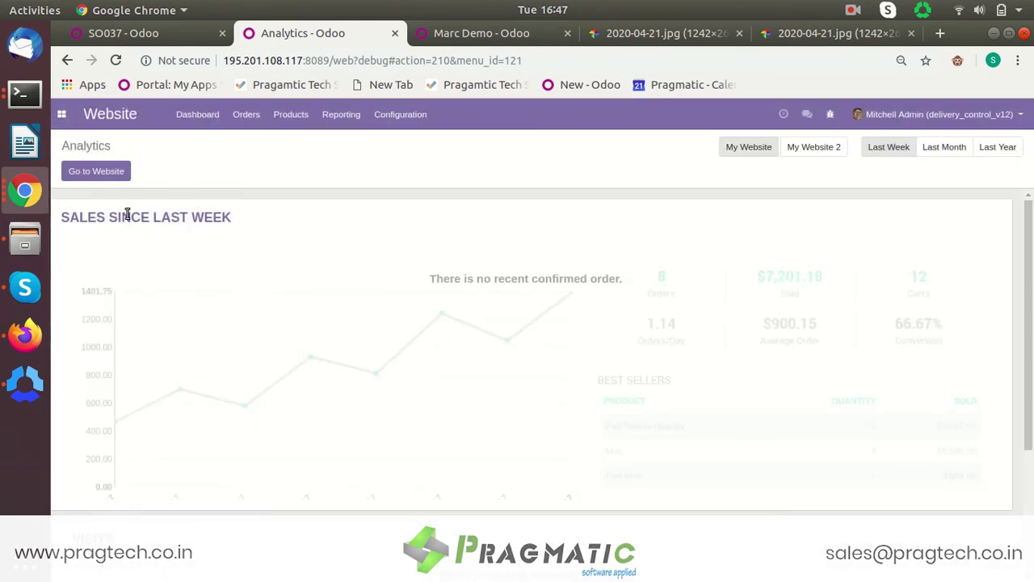
click(118, 174)
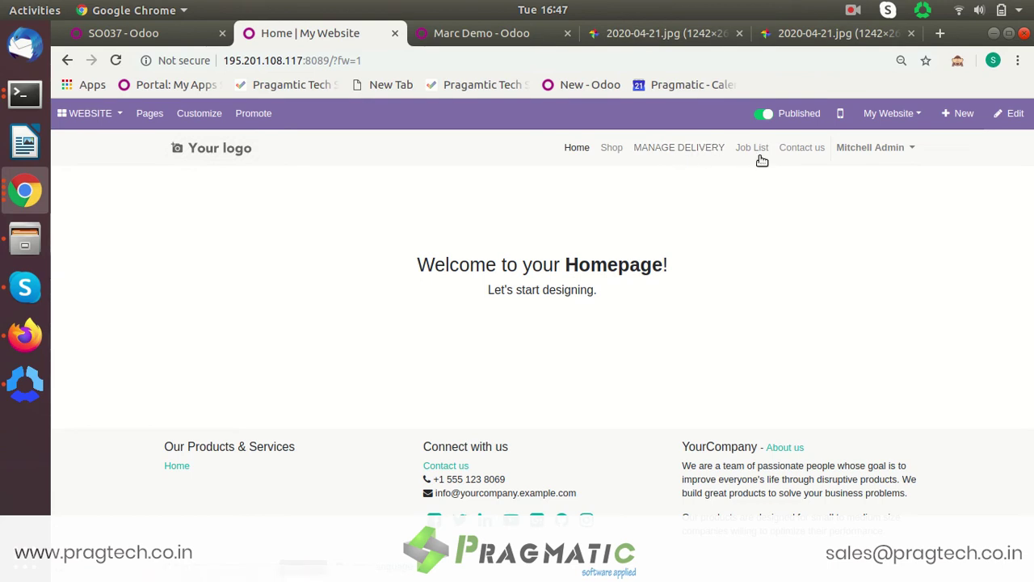
click(698, 145)
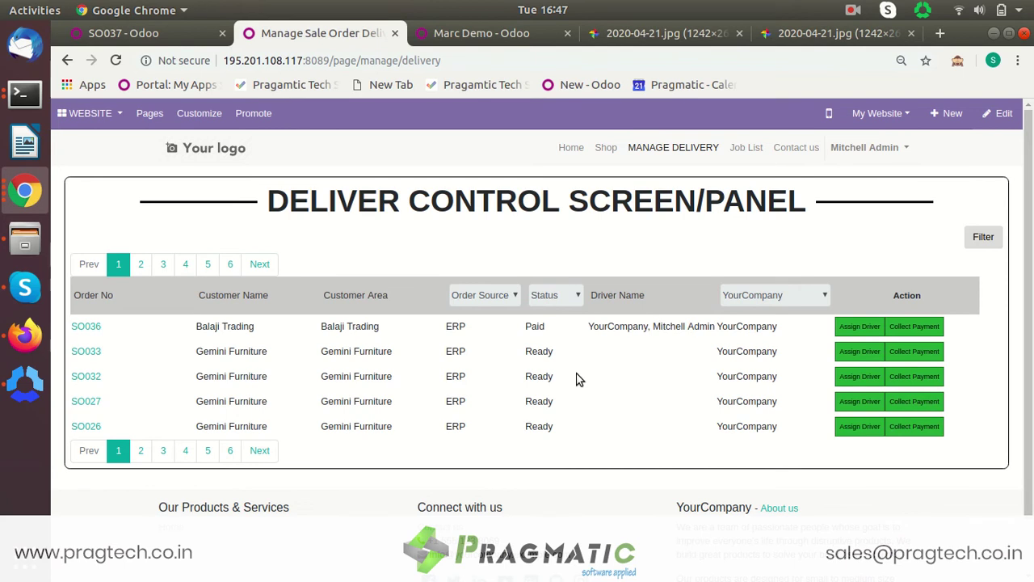
Confirm the Balaji Trading quotation and reload the delivery control panel.
click(173, 43)
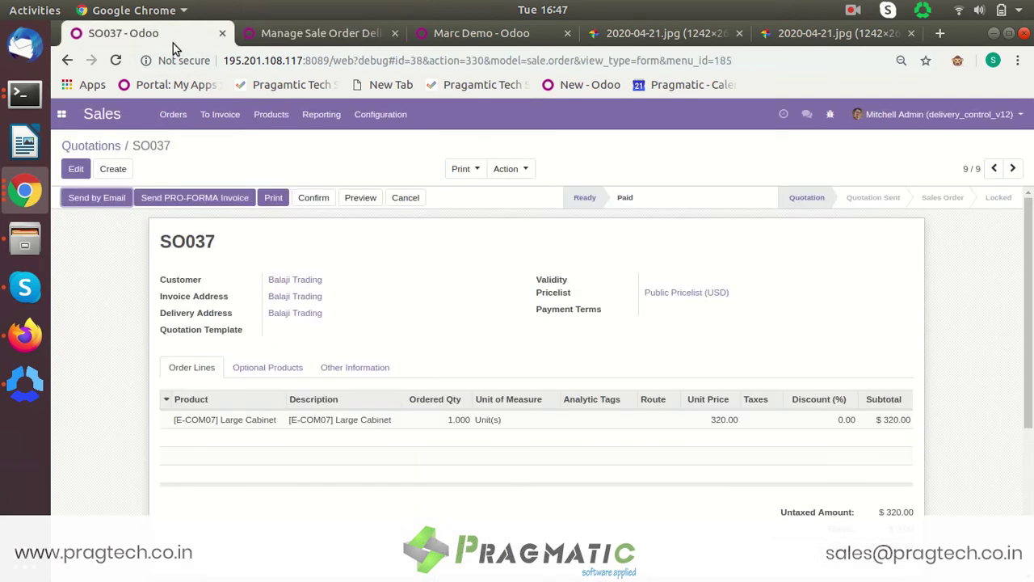
click(331, 42)
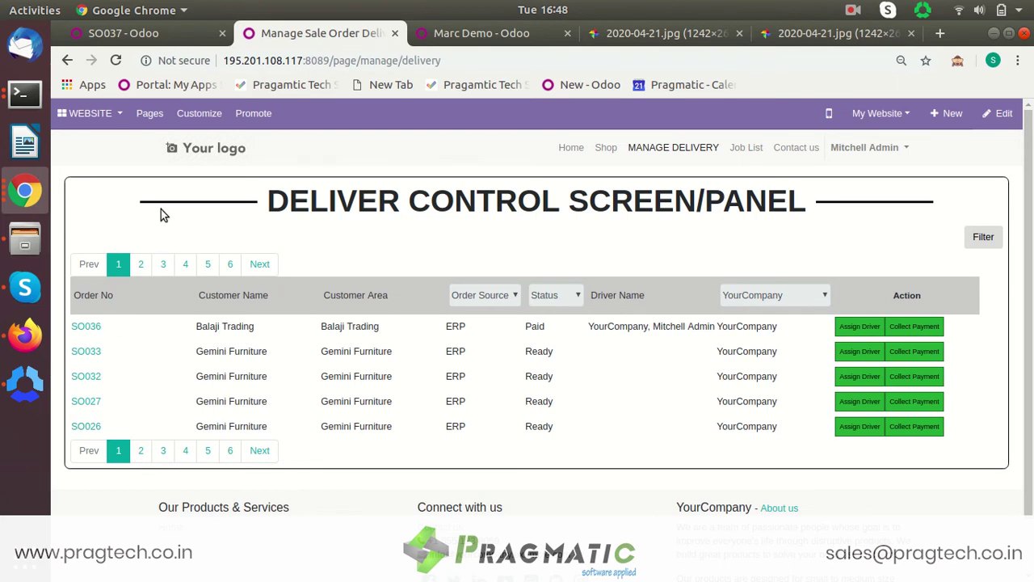
click(155, 35)
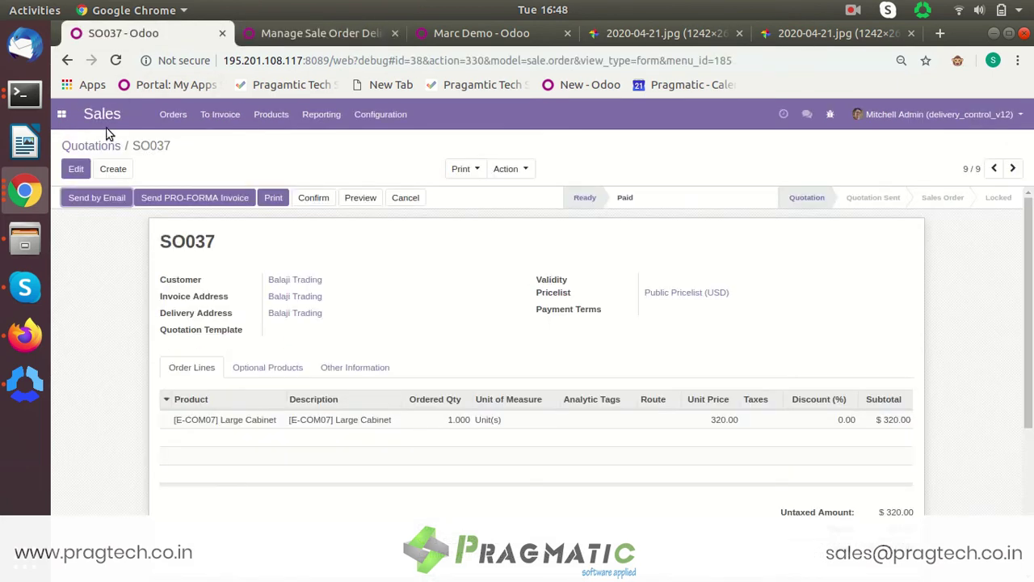
click(312, 201)
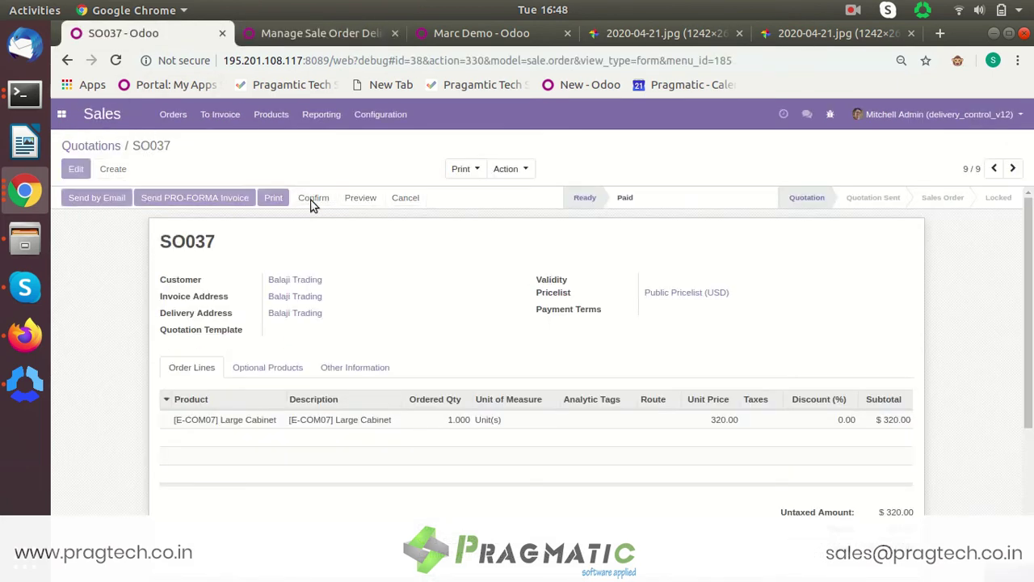
click(322, 32)
click(116, 60)
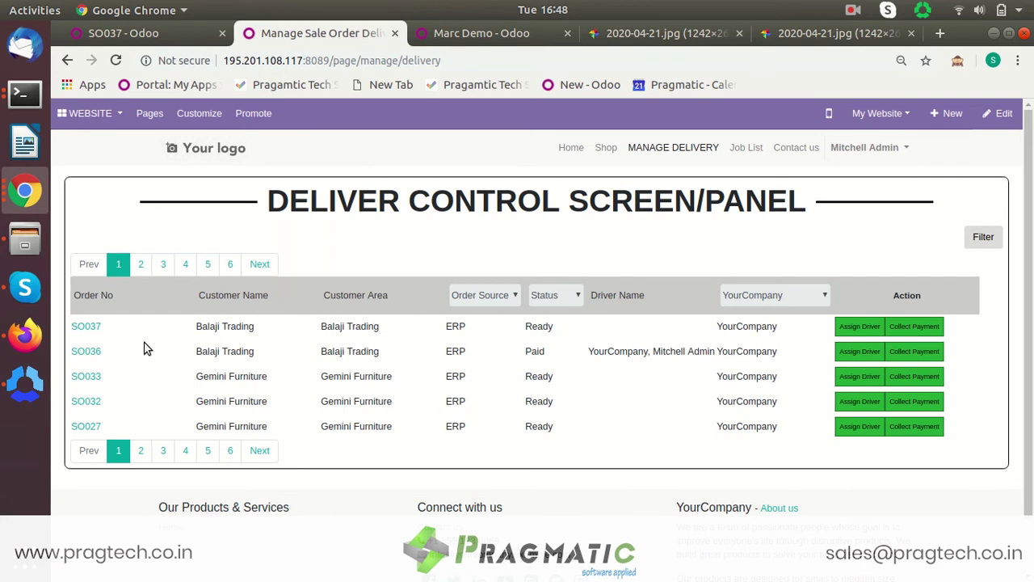
Open the newest Balaji Trading order from the delivery panel, review its details, and set Payment With Driver to Cash On Delivery.
click(99, 327)
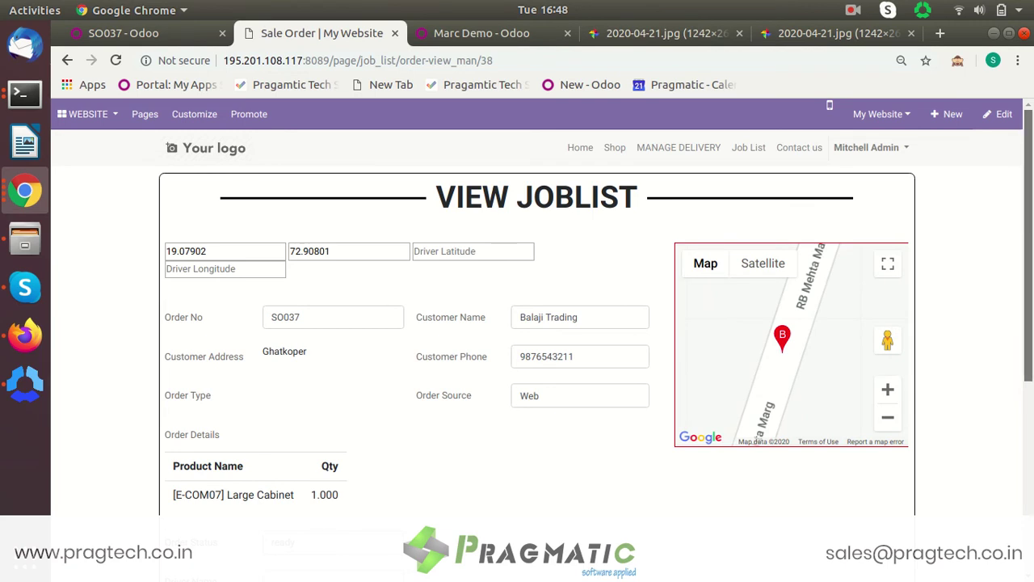
scroll(1003, 323, down, 3)
scroll(1003, 323, down, 3)
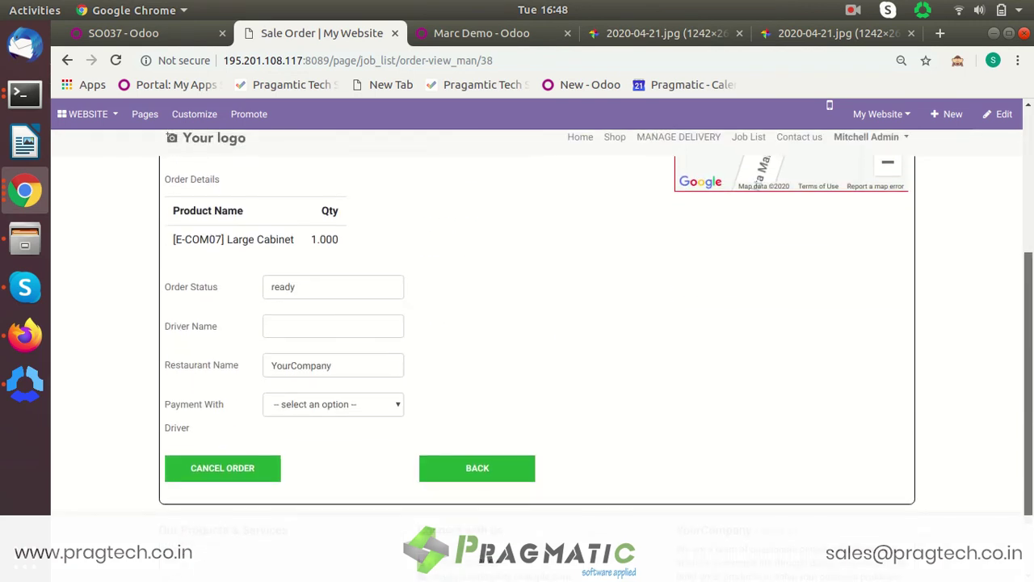
scroll(1002, 323, down, 2)
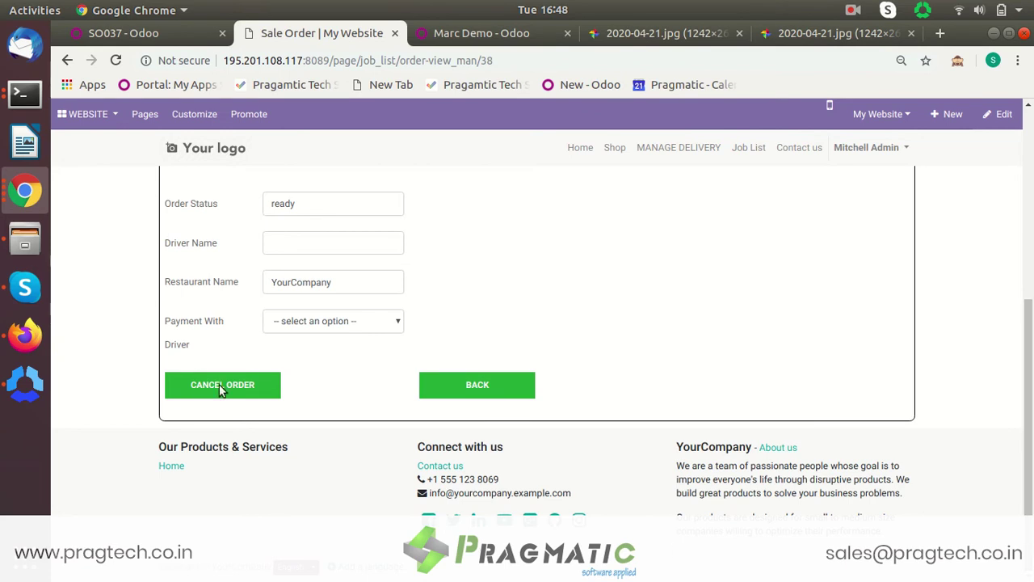
click(399, 326)
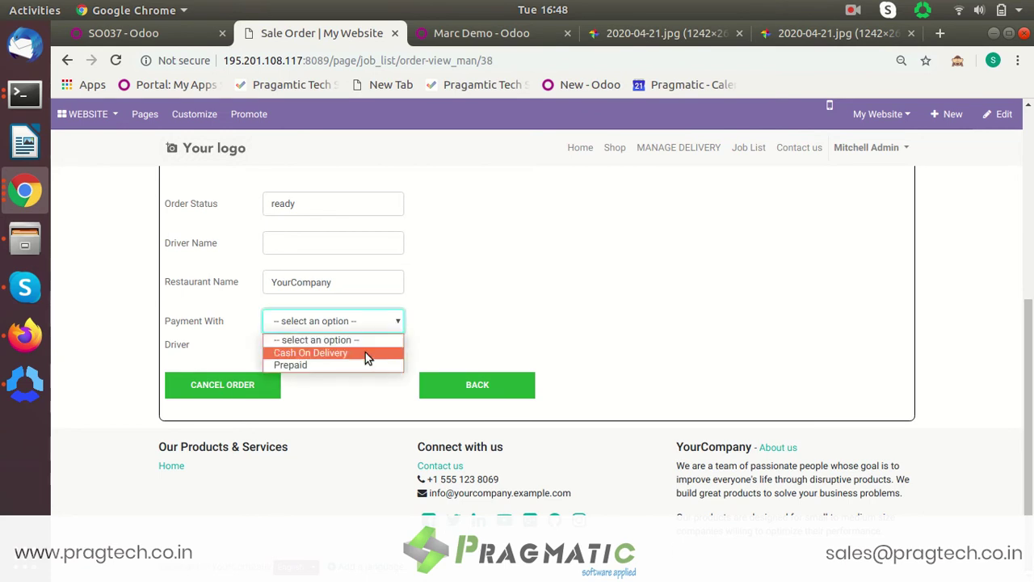
click(365, 354)
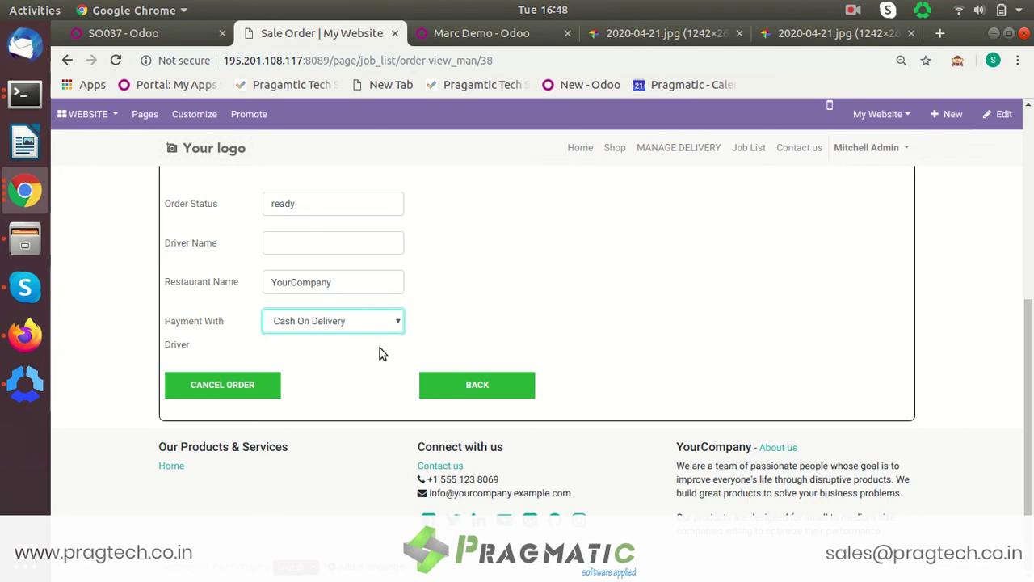
scroll(1023, 212, up, 5)
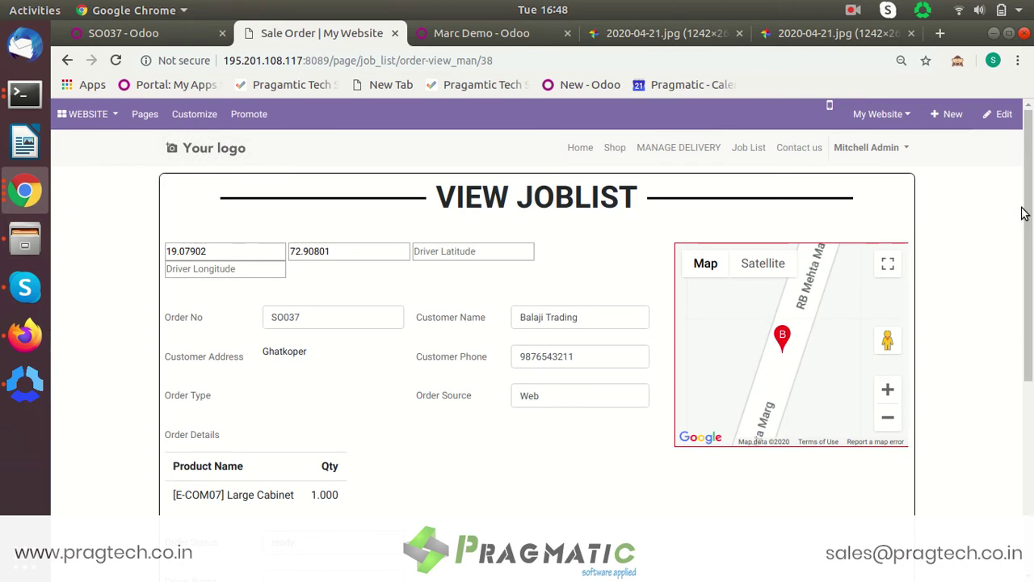
Assign the admin user as driver for the newest Balaji Trading order in the delivery control panel.
click(690, 152)
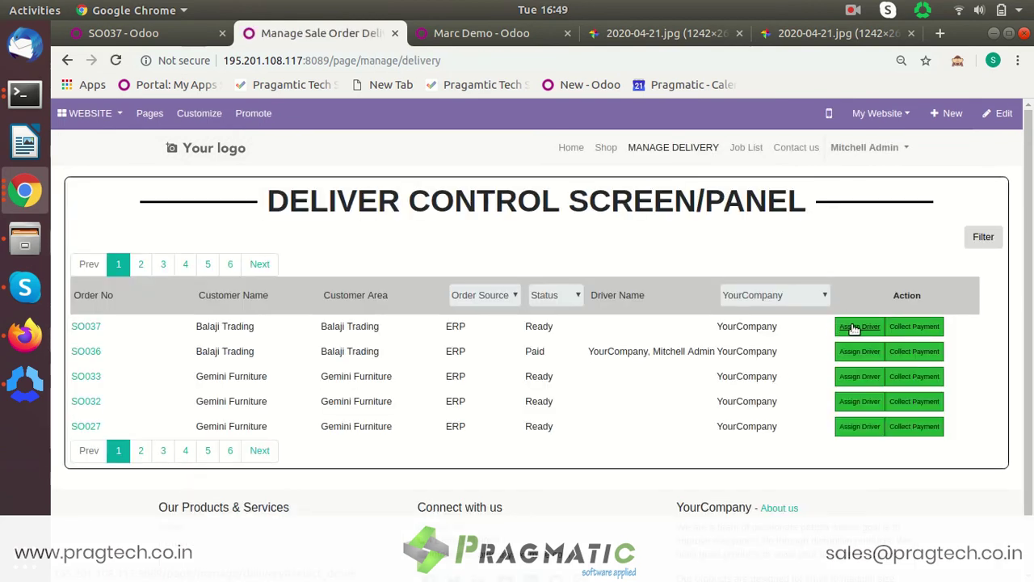
click(854, 326)
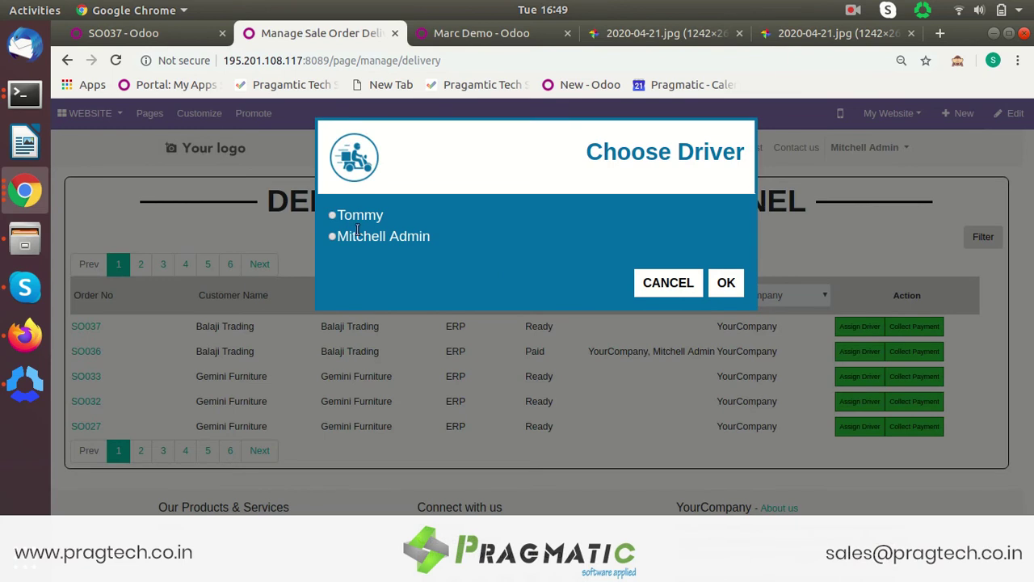
click(332, 237)
click(719, 282)
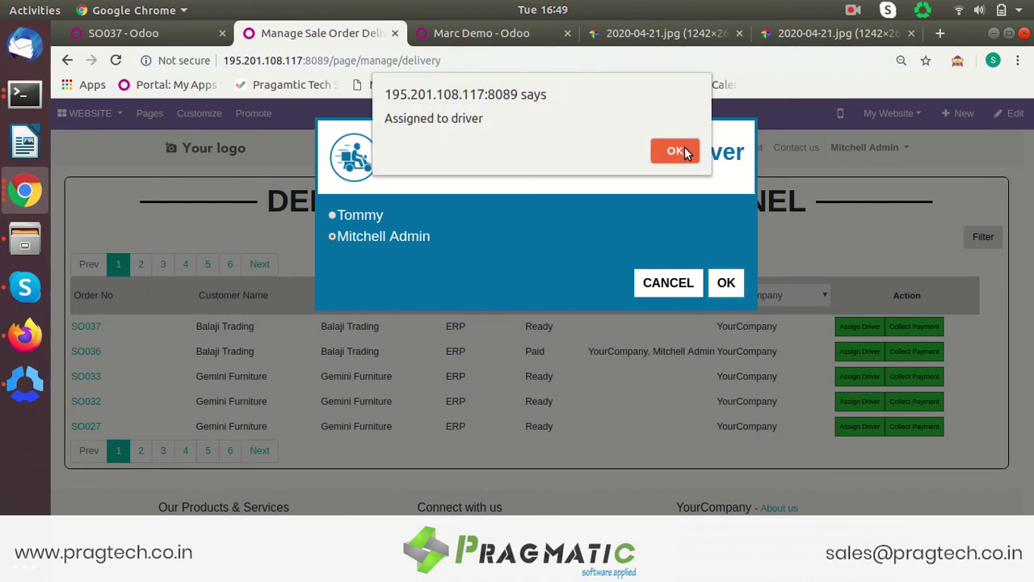
click(683, 151)
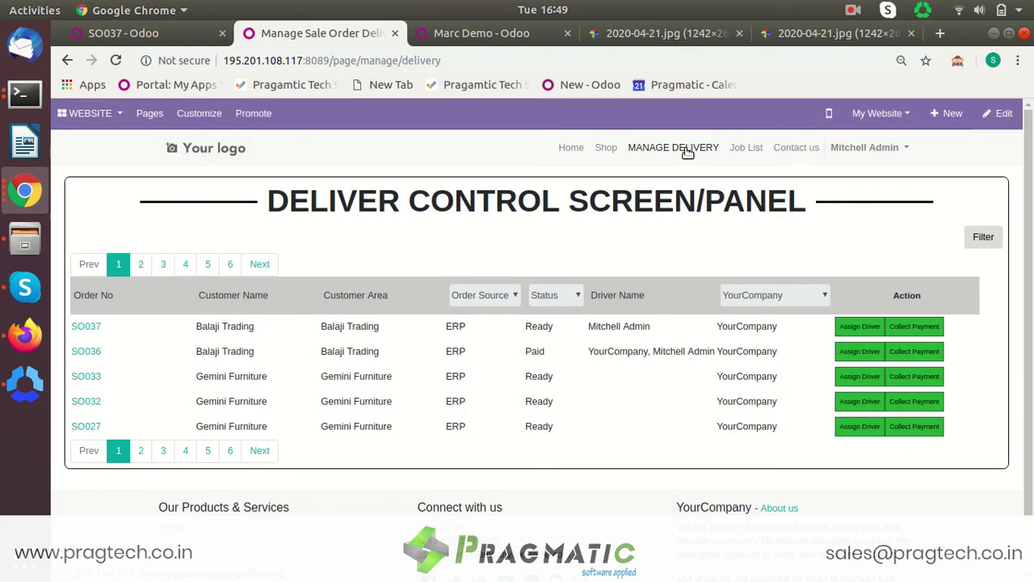
Open the Job List page in a new tab and check the driver's assigned orders.
right_click(742, 145)
click(764, 156)
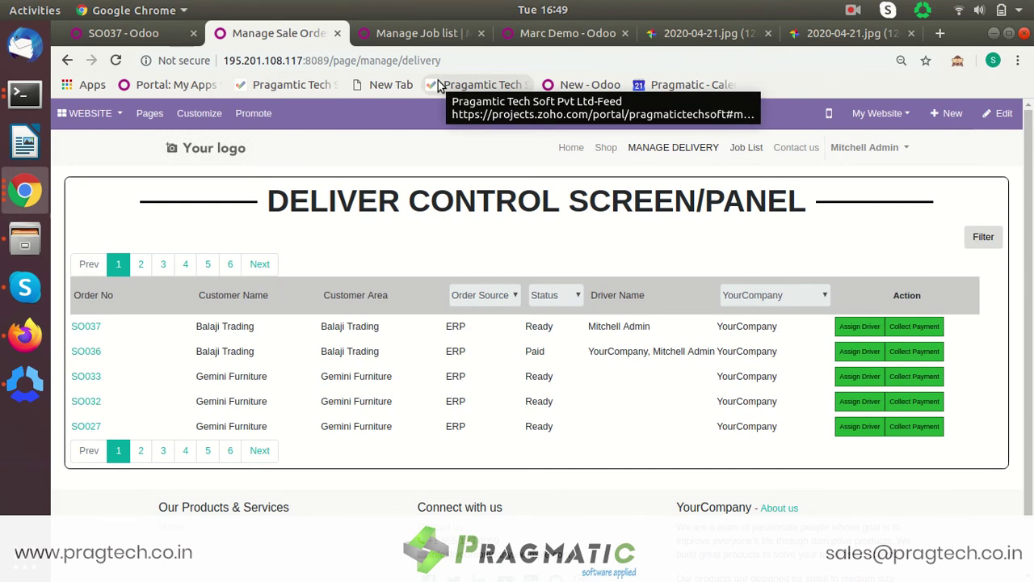
click(435, 34)
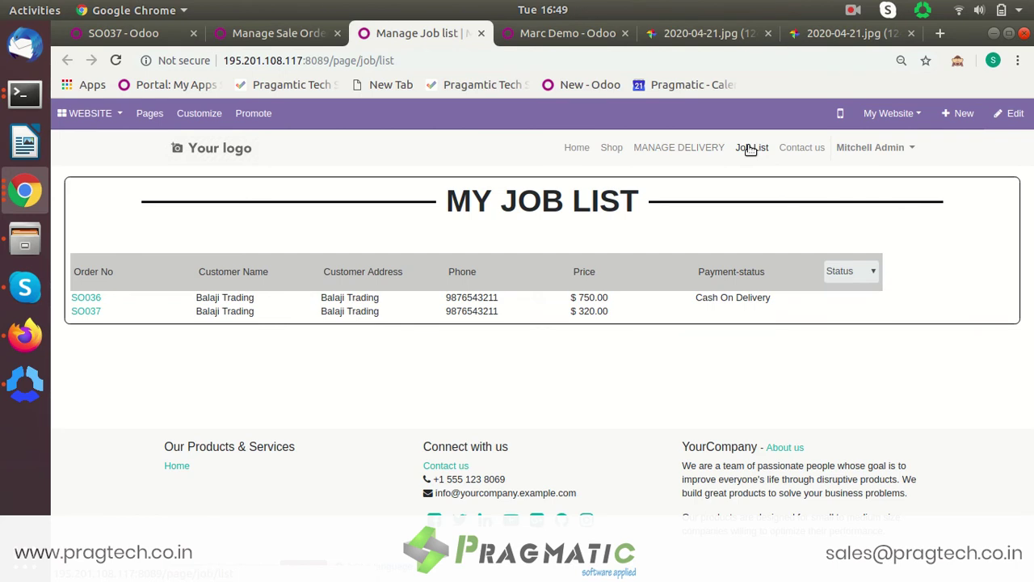
Open the mobile preview of the Job List page and examine the assigned orders table.
click(854, 11)
click(872, 75)
click(840, 114)
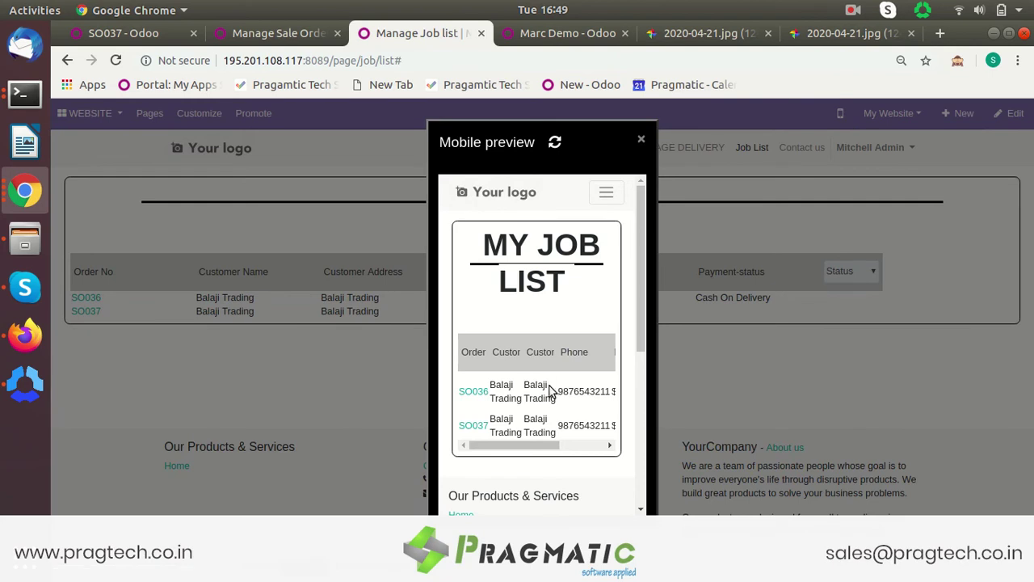
drag(638, 306, 668, 327)
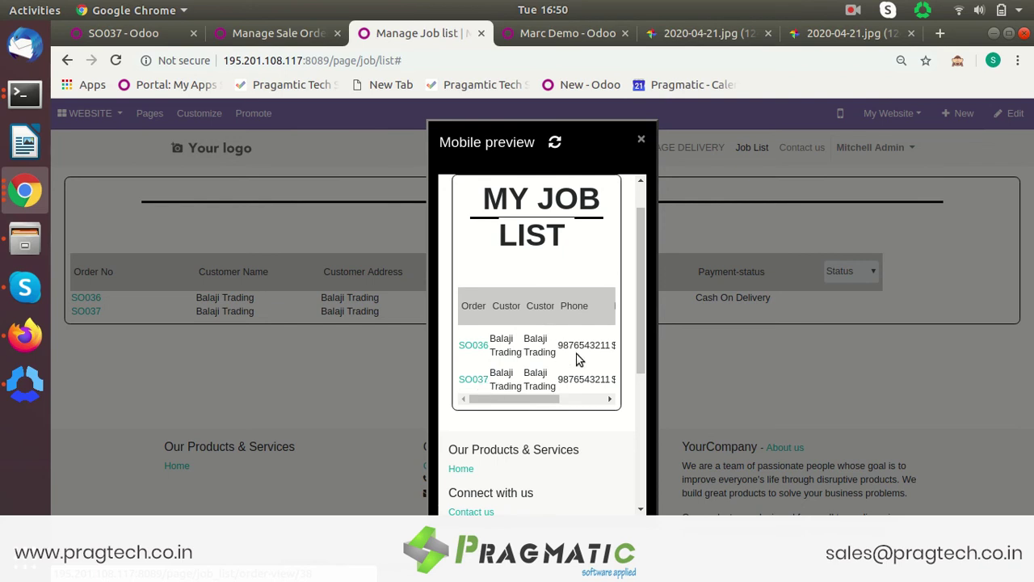
drag(526, 399, 508, 415)
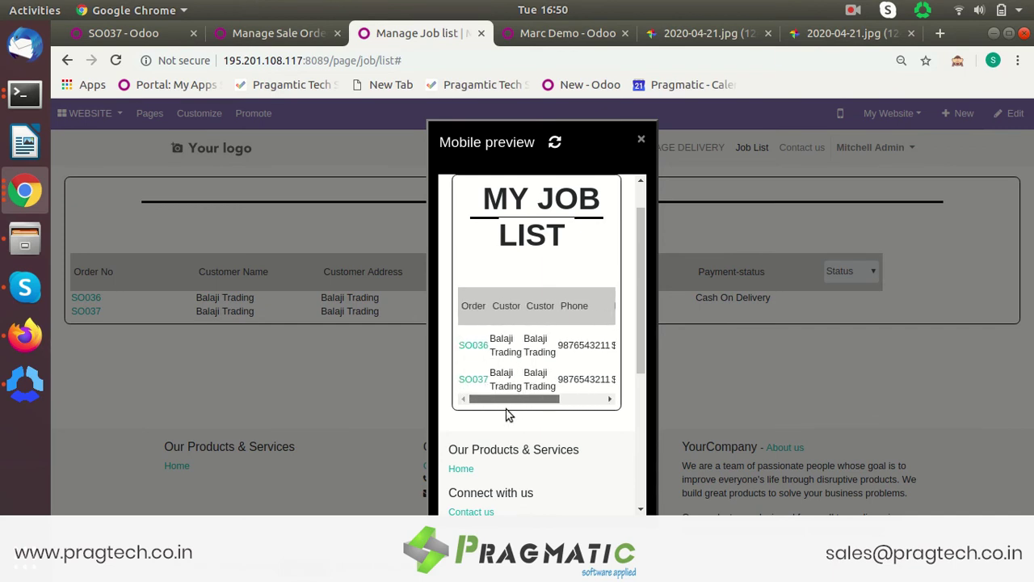
Open the newest Balaji Trading order in the mobile preview and review its details, action options and delivery route map.
click(473, 380)
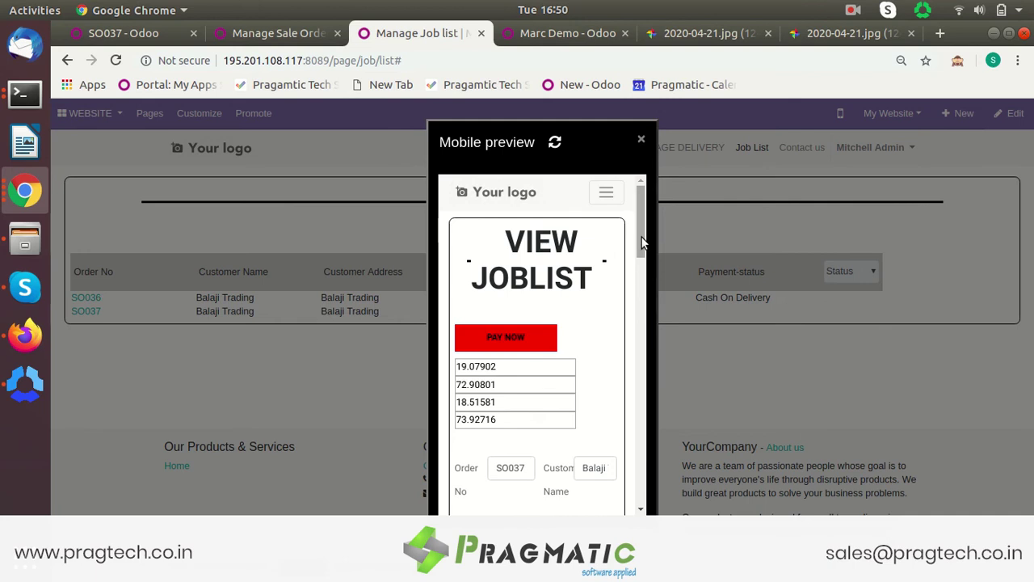
drag(643, 241, 659, 428)
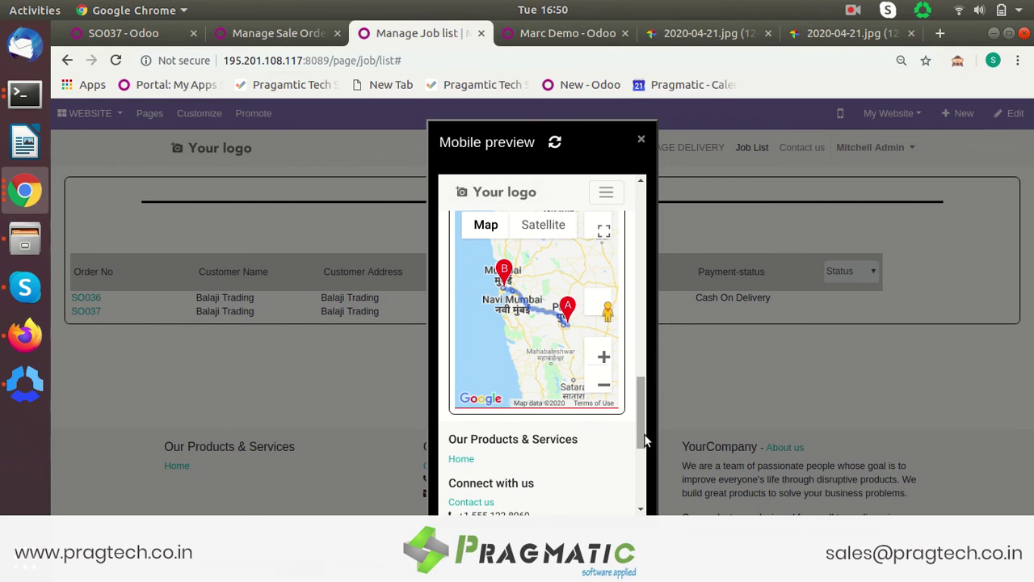
drag(645, 442, 639, 387)
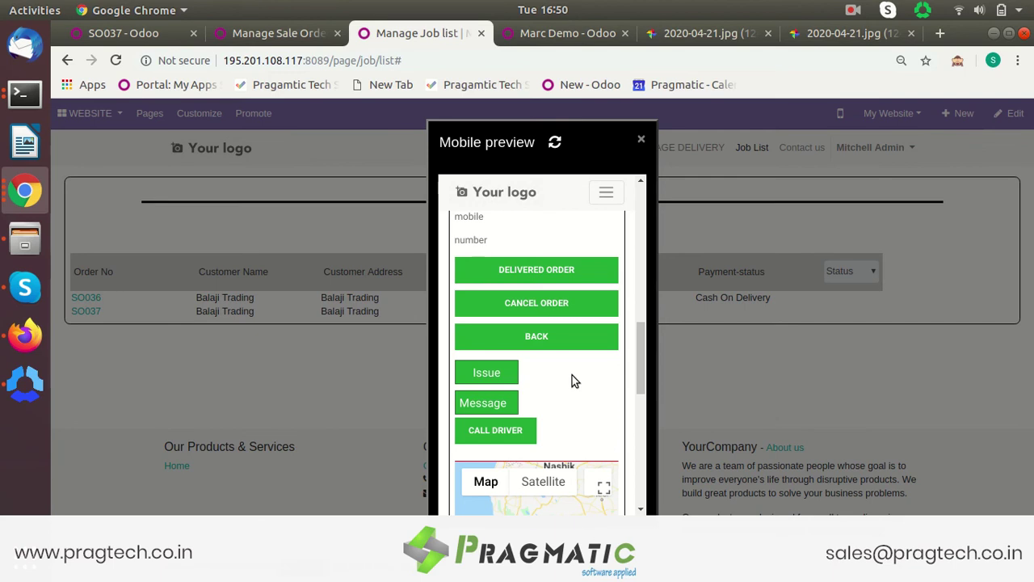
Draft an issue message reading "Hello !! I am stuck" for the order, and discard it without submitting.
click(491, 373)
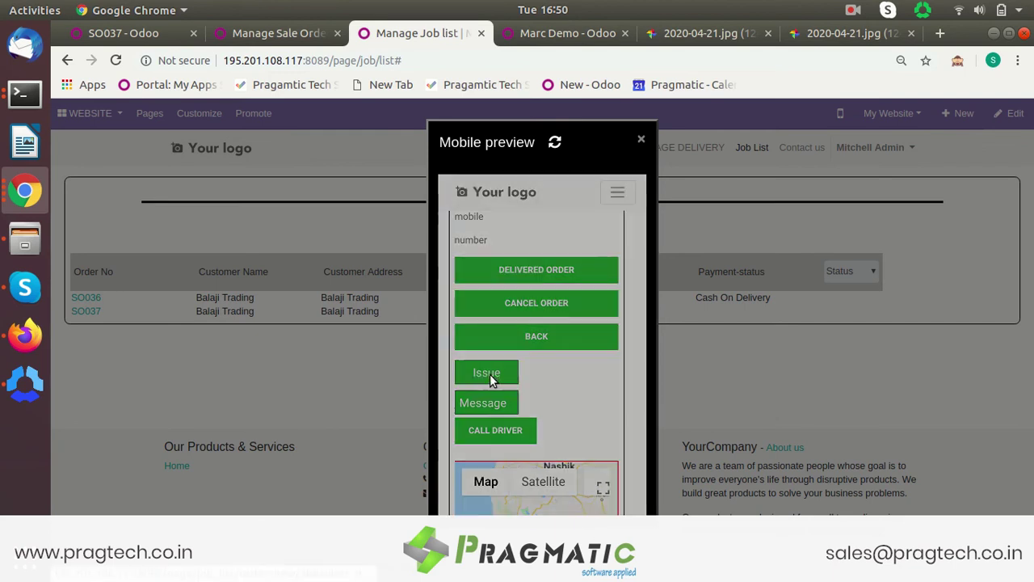
click(531, 302)
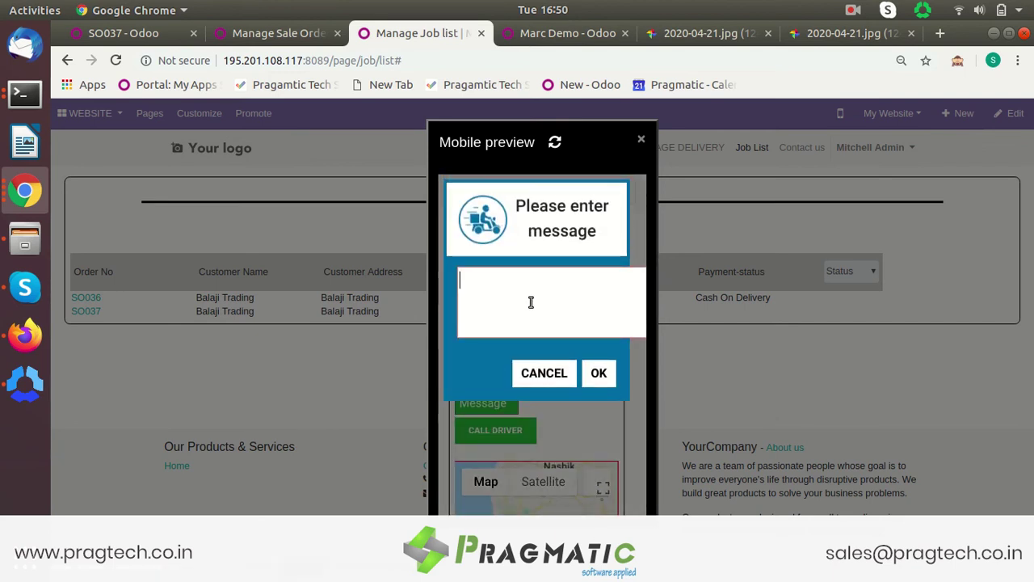
text(Hello)
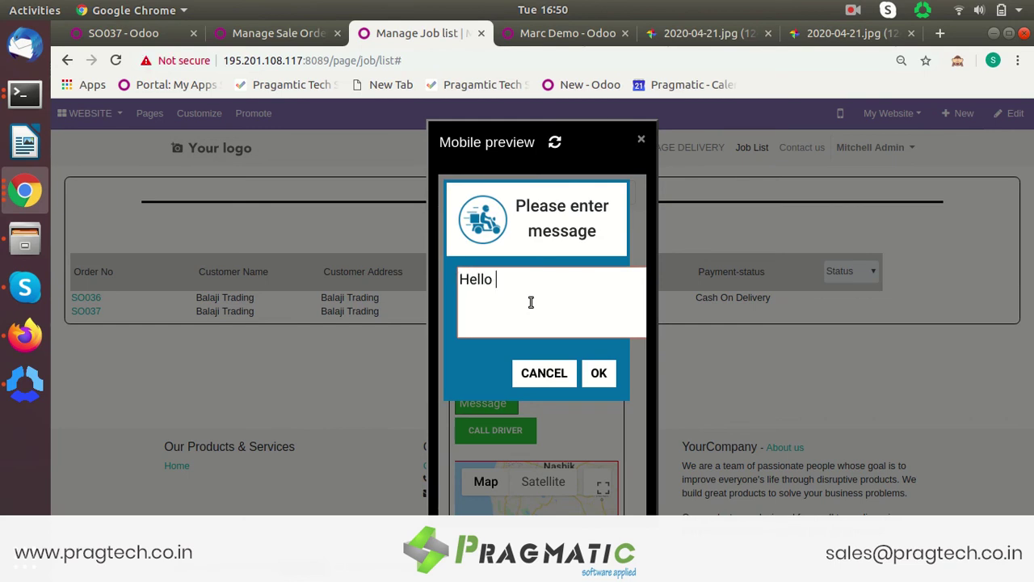
text(!! )
text(I a)
text(m )
text(stuck)
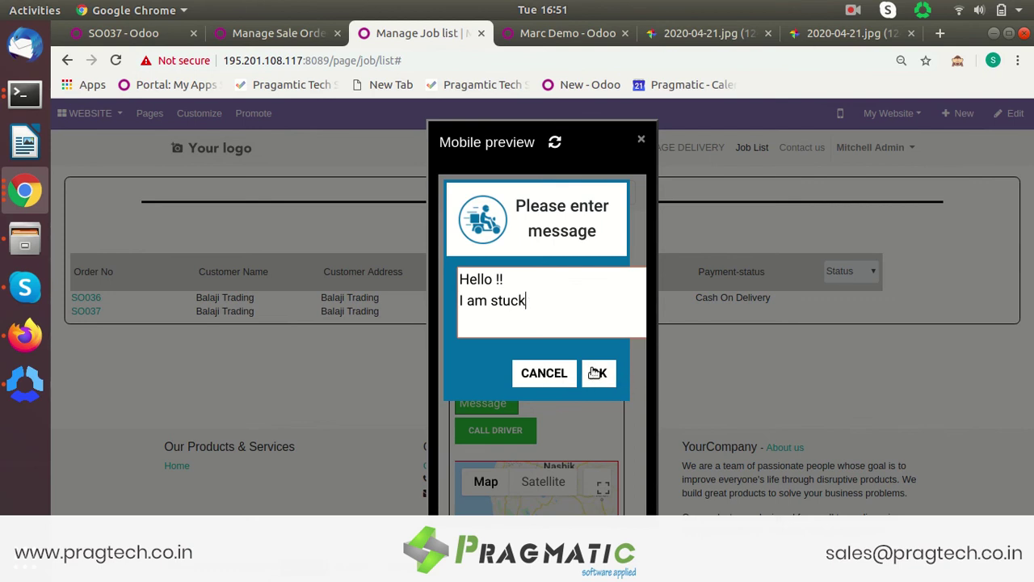
click(552, 372)
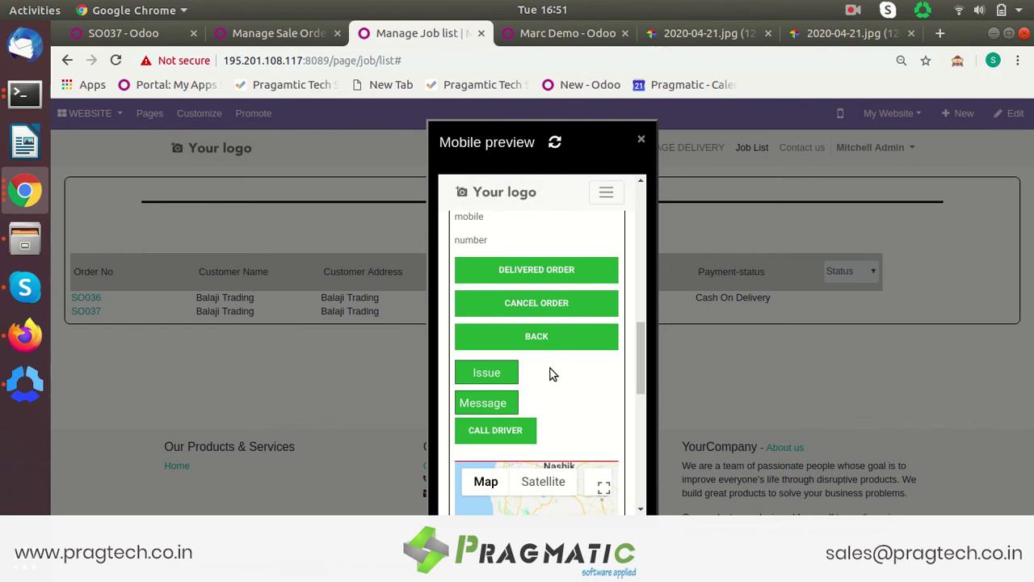
Start an SMS message for the order asking "can you tell me your proper adress".
click(486, 405)
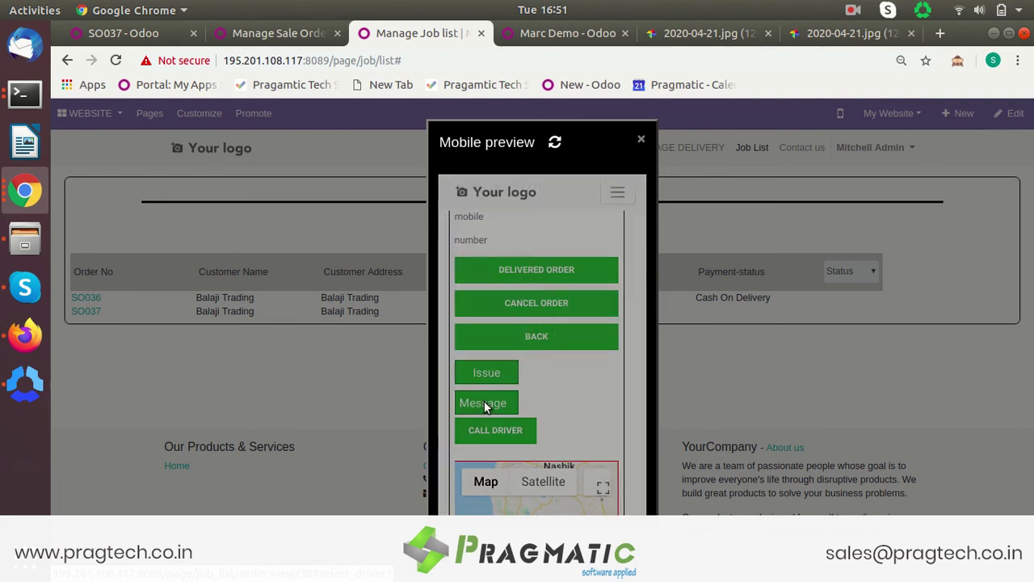
click(547, 292)
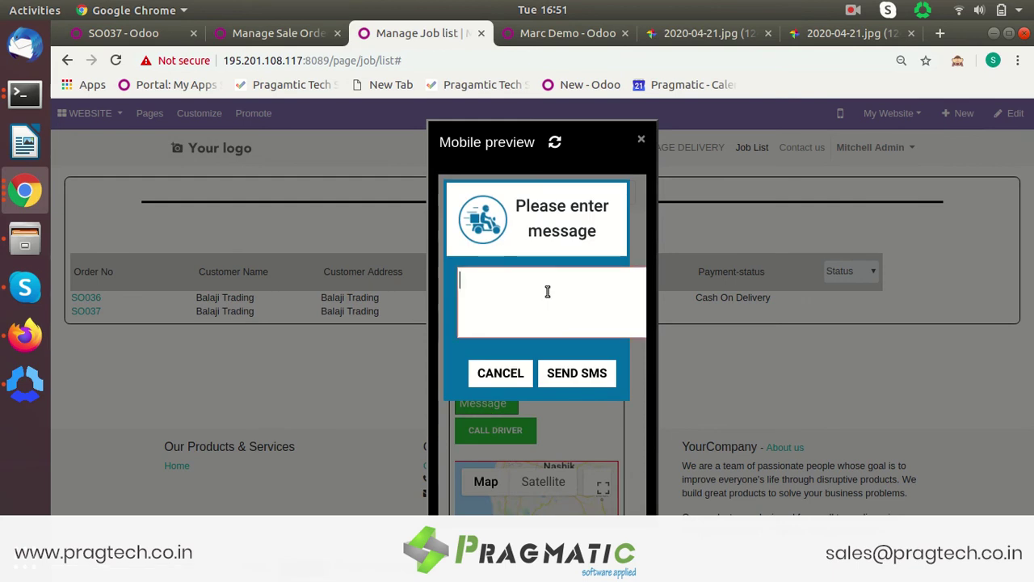
text(can yoou)
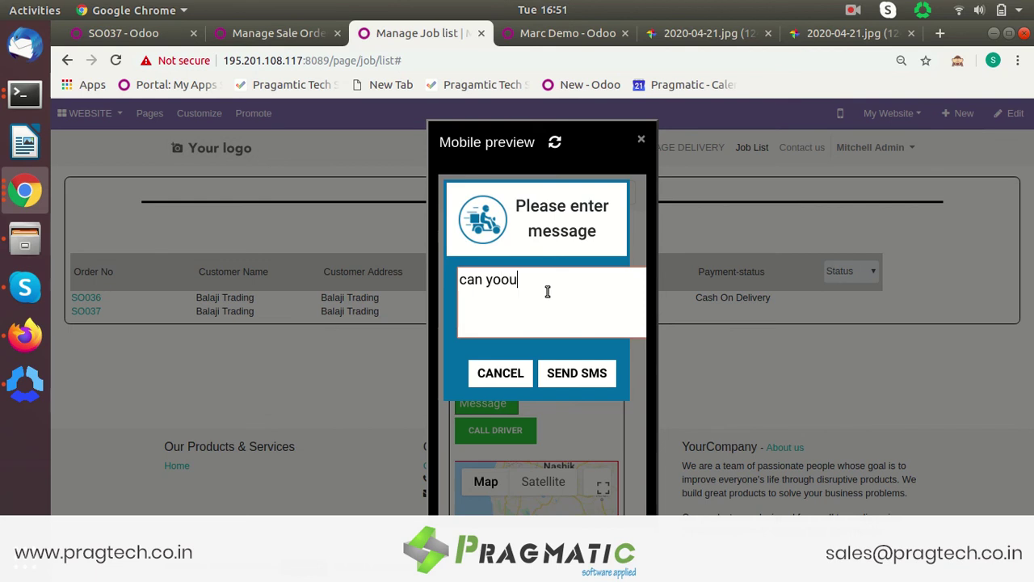
key(BackSpace)
key(BackSpace)
key(BackSpace)
text(u tell me your prope)
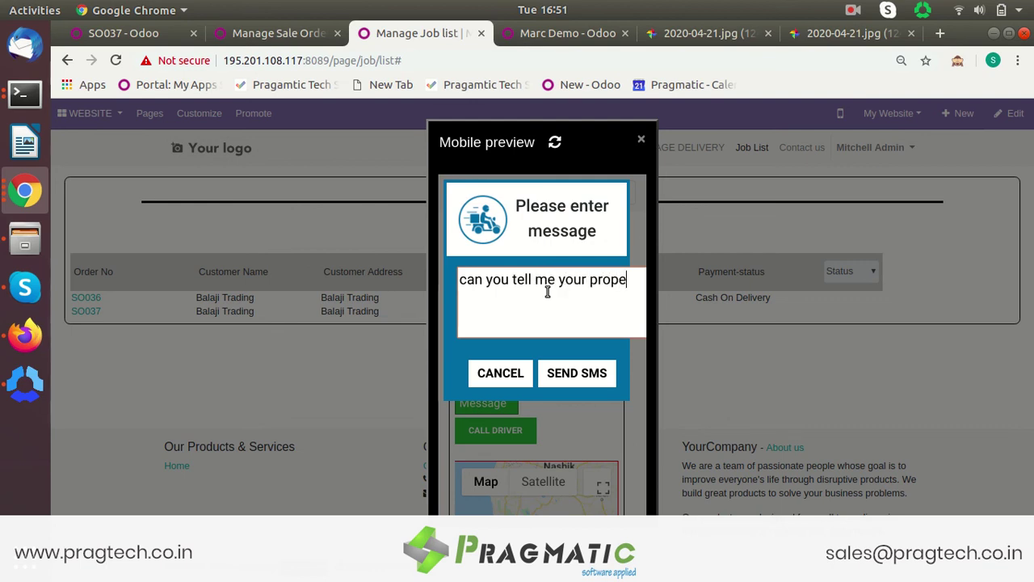
text(r adress)
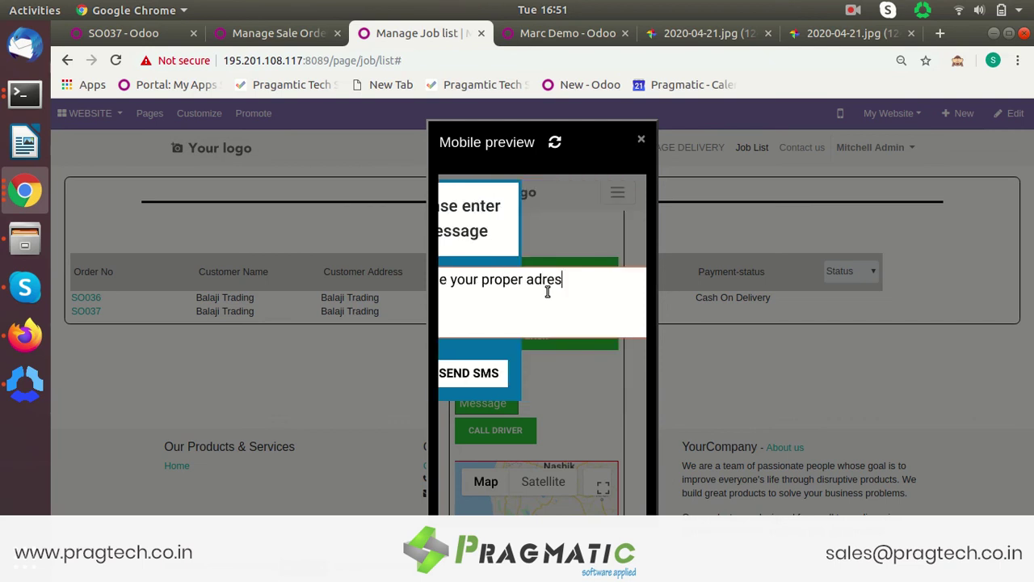
Replace the SMS text with "i can not rechach" and discard the message without sending it.
key(BackSpace)
key(BackSpace)
key(BackSpace)
key(BackSpace)
key(BackSpace)
key(BackSpace)
key(BackSpace)
key(BackSpace)
key(BackSpace)
key(BackSpace)
key(BackSpace)
key(BackSpace)
key(BackSpace)
key(BackSpace)
key(BackSpace)
key(BackSpace)
key(BackSpace)
key(BackSpace)
key(BackSpace)
key(BackSpace)
text(i ac)
key(BackSpace)
key(BackSpace)
text(can )
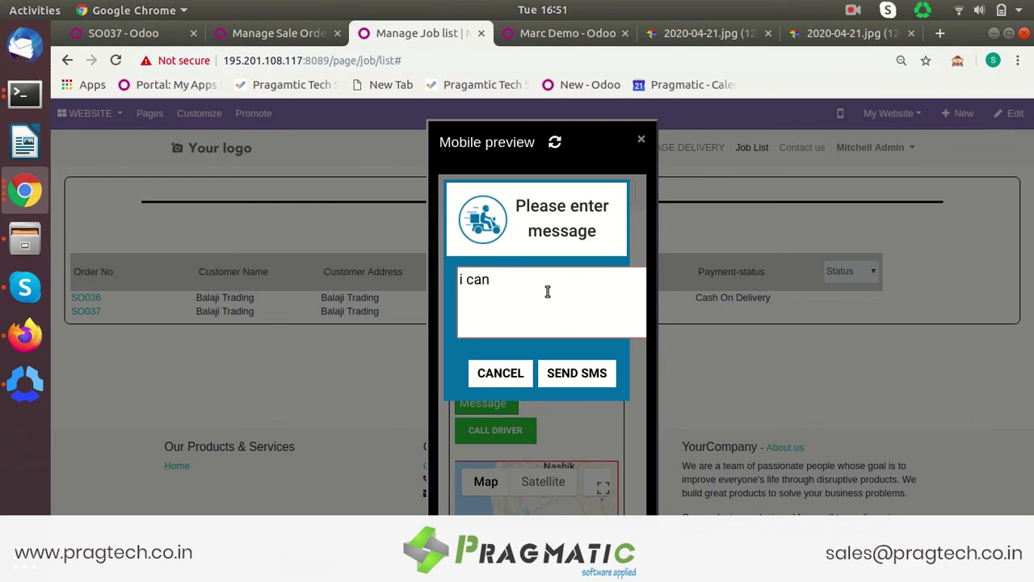
text(re)
key(BackSpace)
key(BackSpace)
text(not rechach)
click(493, 378)
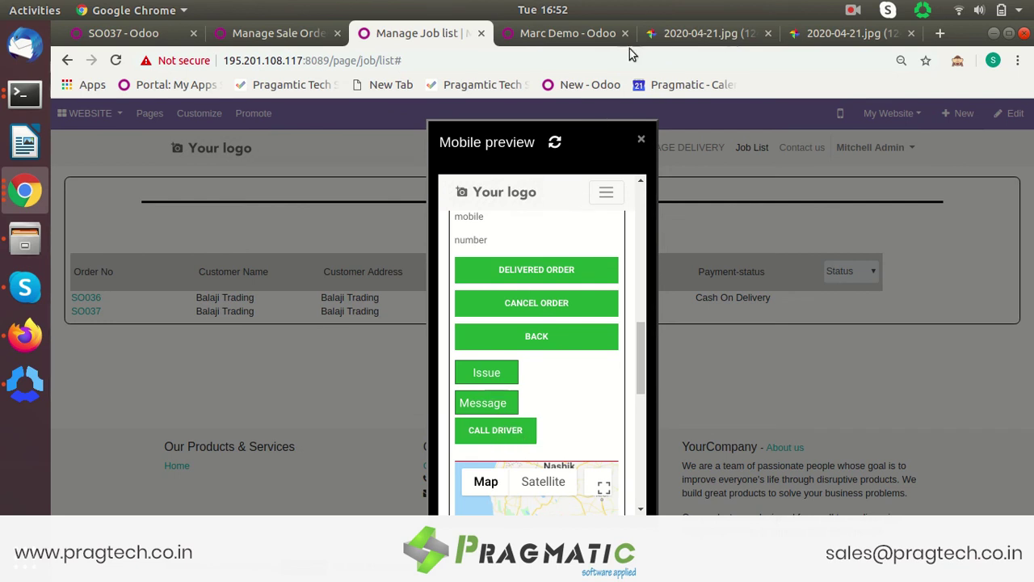
Try the Call Driver action, dismiss the external app request, and view the two phone call screenshots before returning to the job list preview.
click(489, 420)
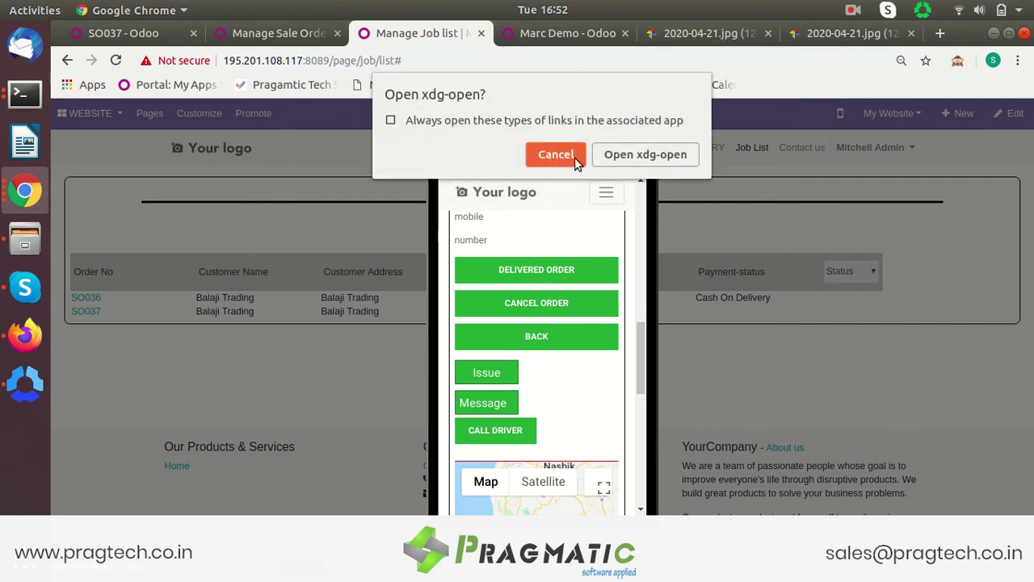
click(556, 157)
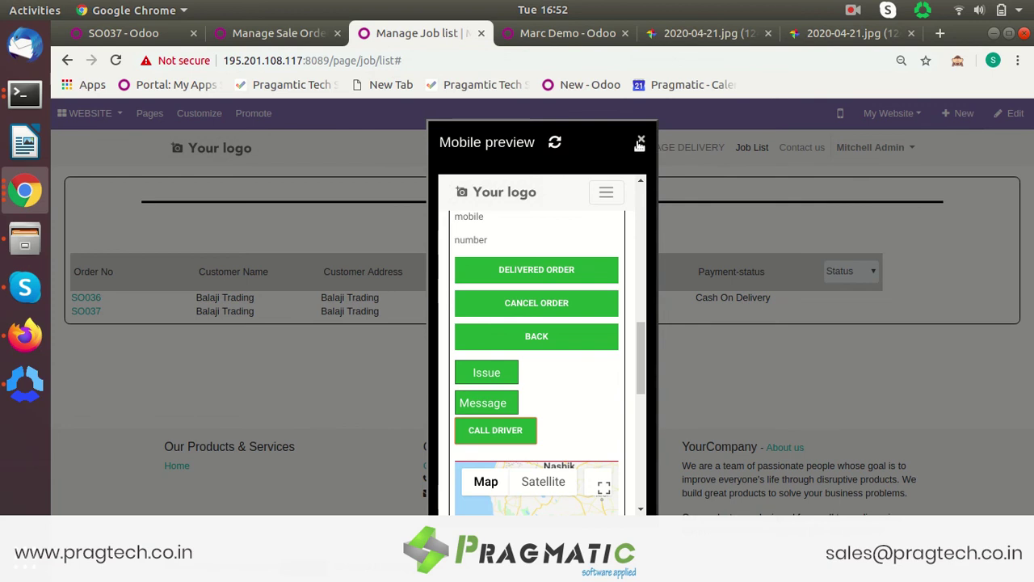
drag(643, 351, 648, 279)
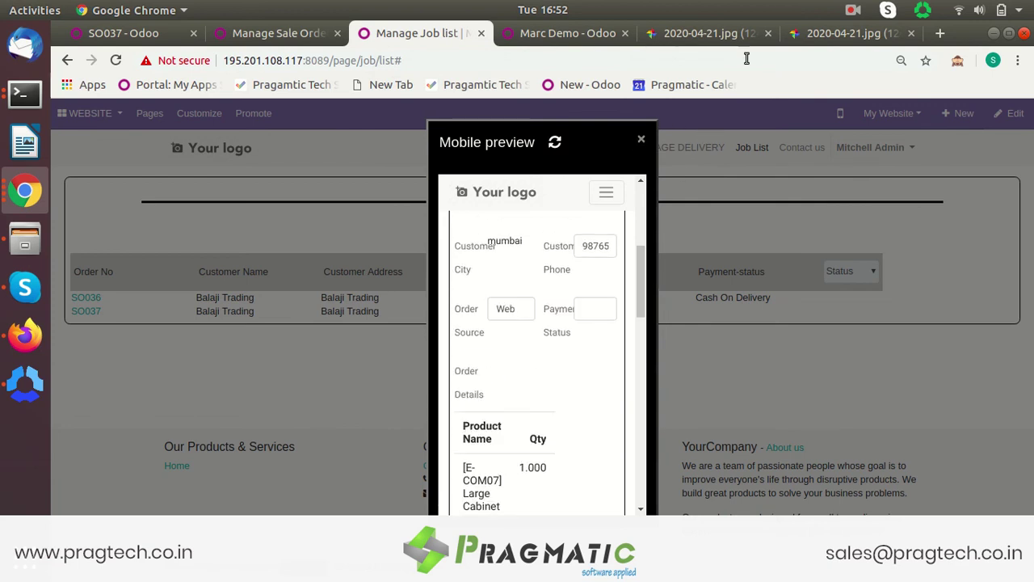
click(729, 36)
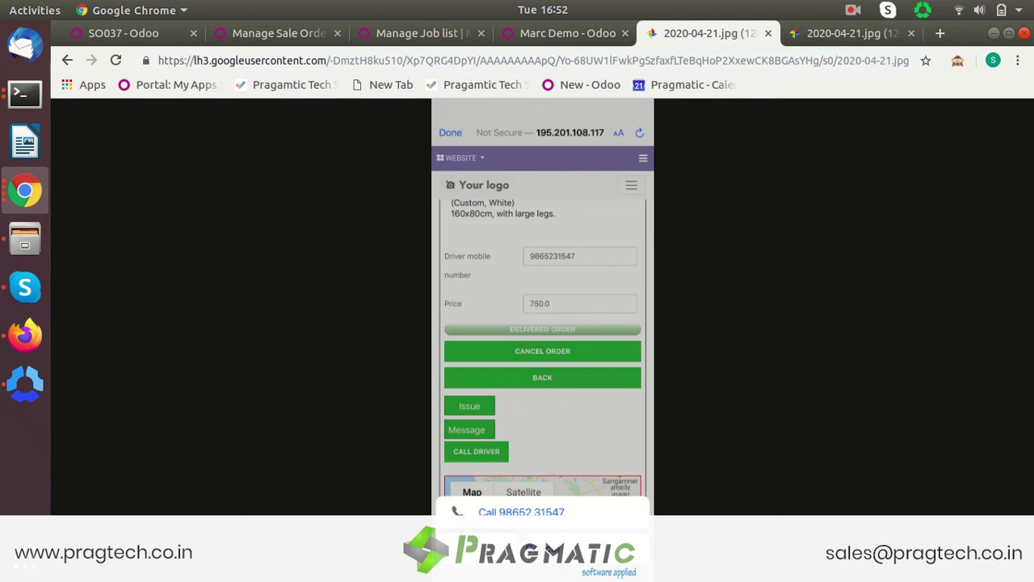
click(873, 37)
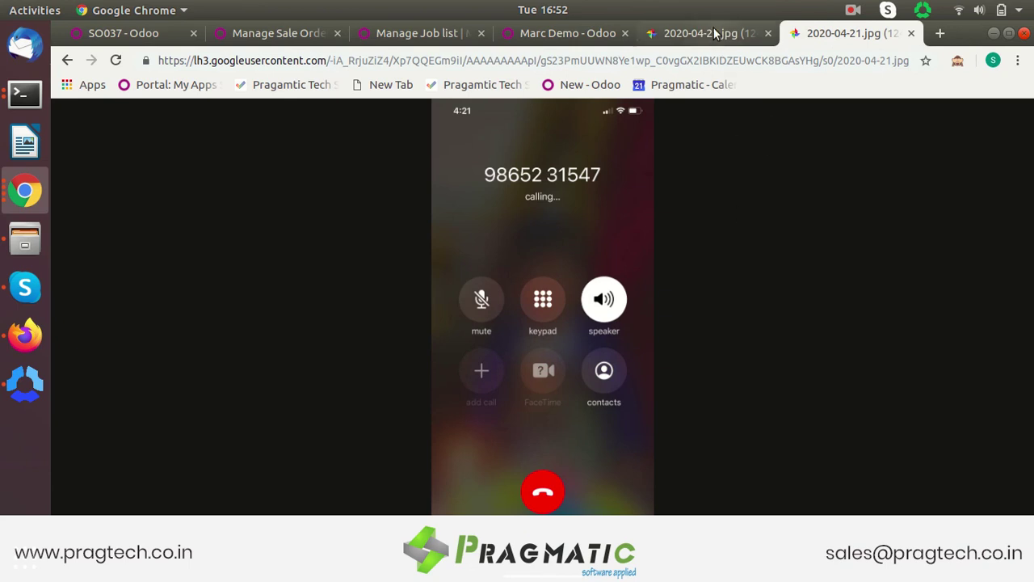
click(581, 34)
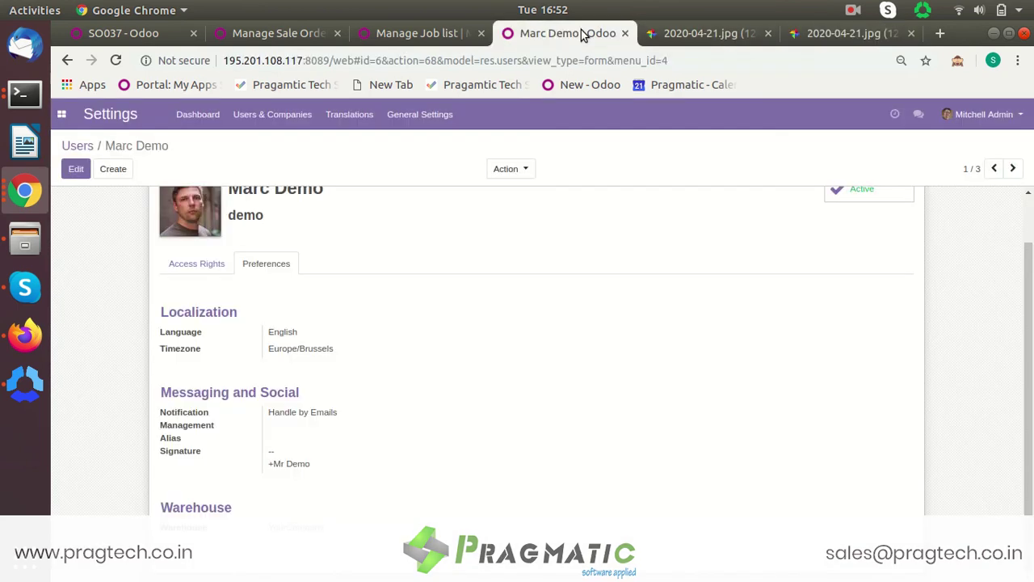
click(427, 33)
Mark the newest Balaji Trading order as delivered and record its payment in the mobile preview.
drag(640, 279, 649, 346)
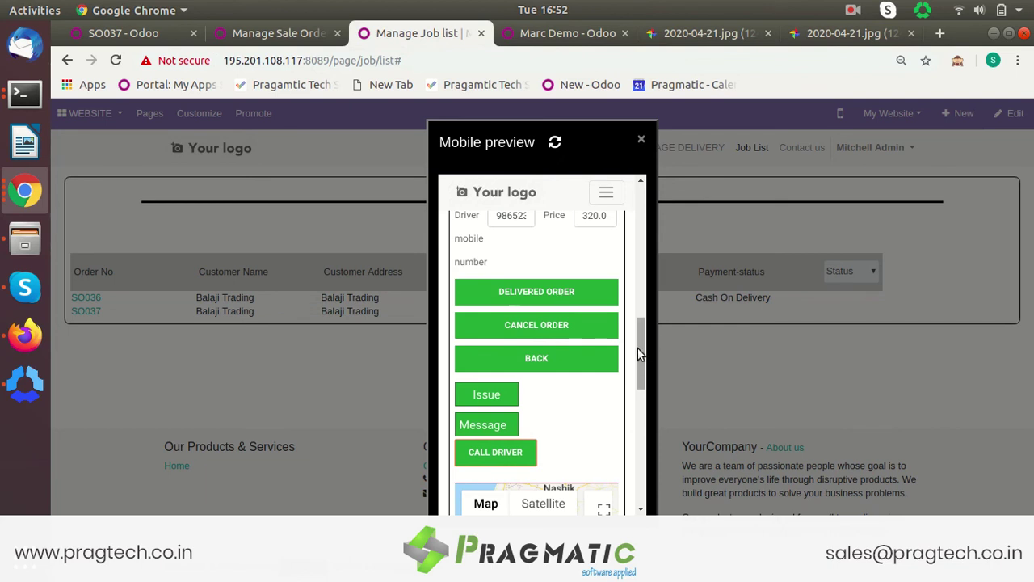
click(550, 291)
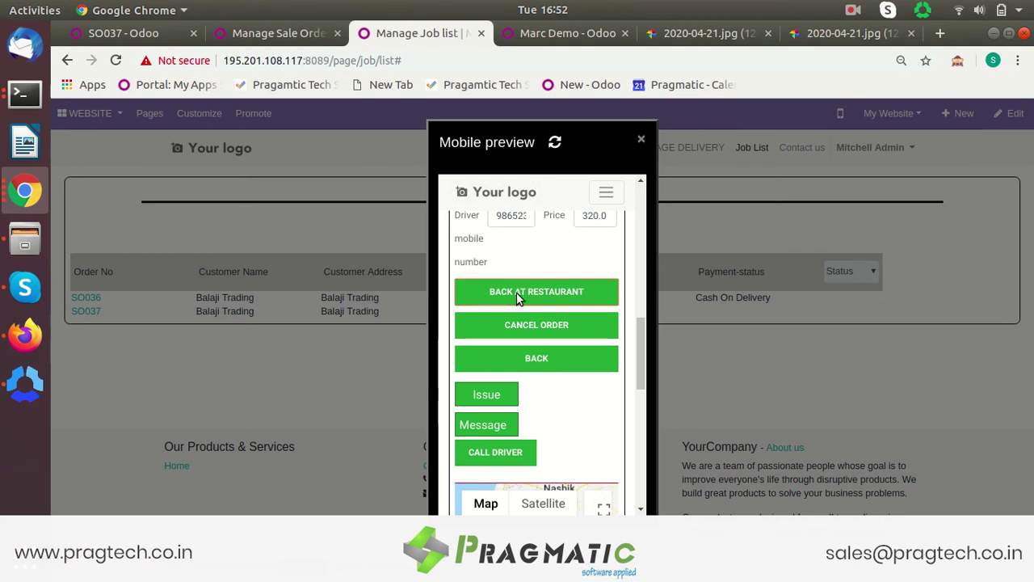
drag(643, 381, 647, 240)
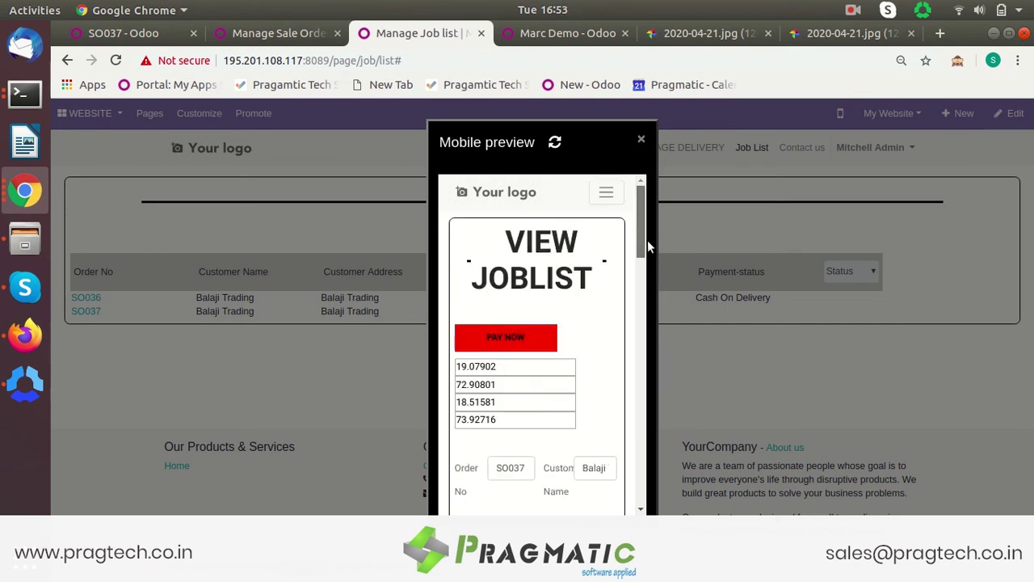
click(496, 343)
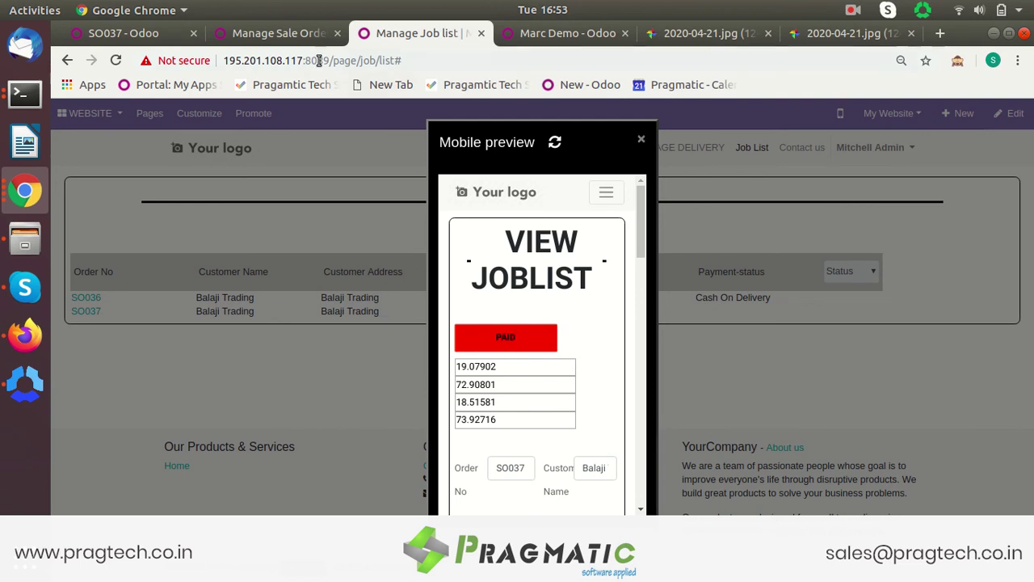
Reload the delivery control panel to check the newest order's status, and close the Job List mobile preview.
click(289, 40)
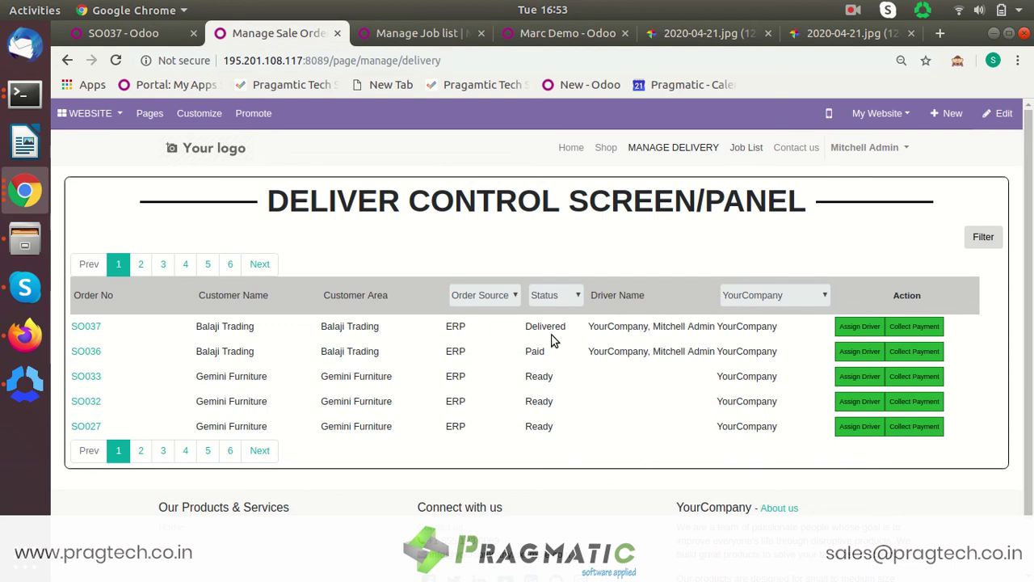
click(117, 61)
click(438, 38)
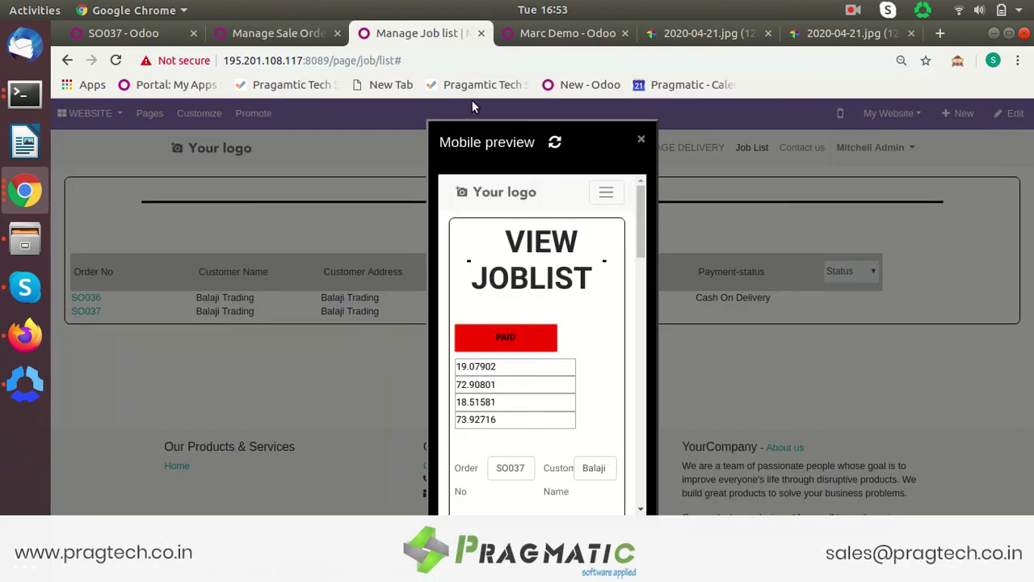
click(644, 141)
click(298, 35)
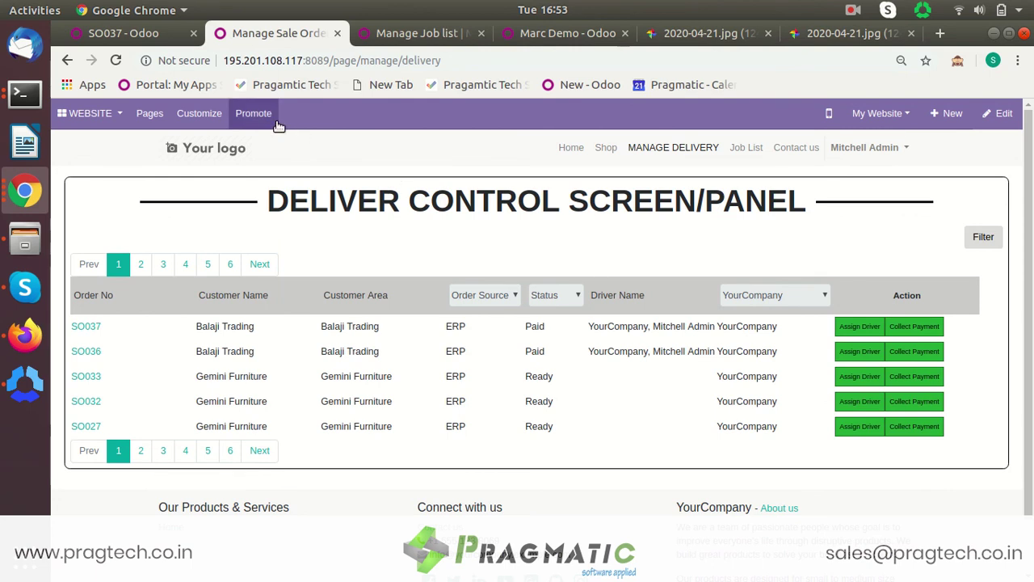
View the newest Balaji Trading order's details from the delivery control panel and return to its sales order form.
click(153, 36)
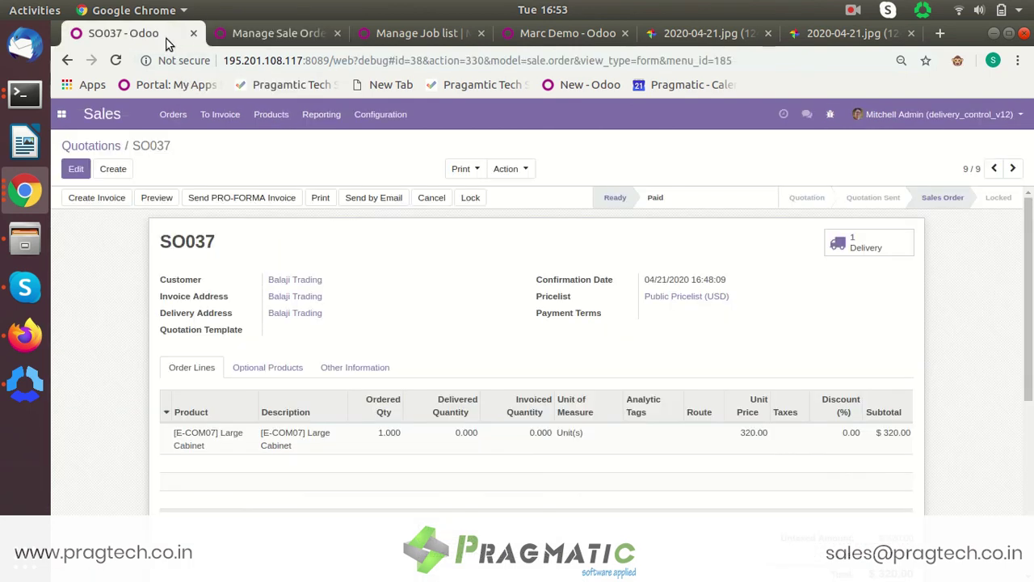
click(251, 34)
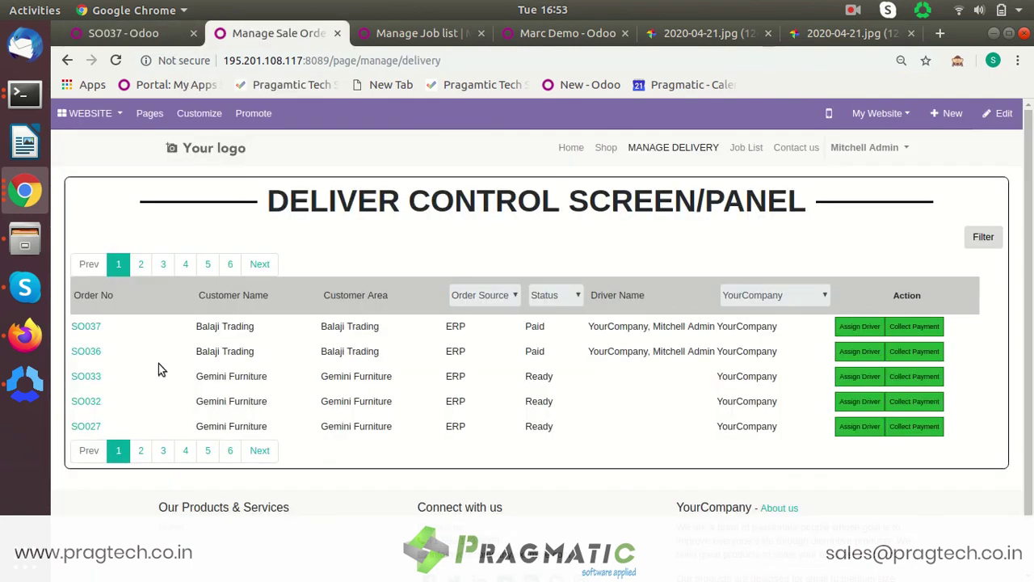
click(91, 326)
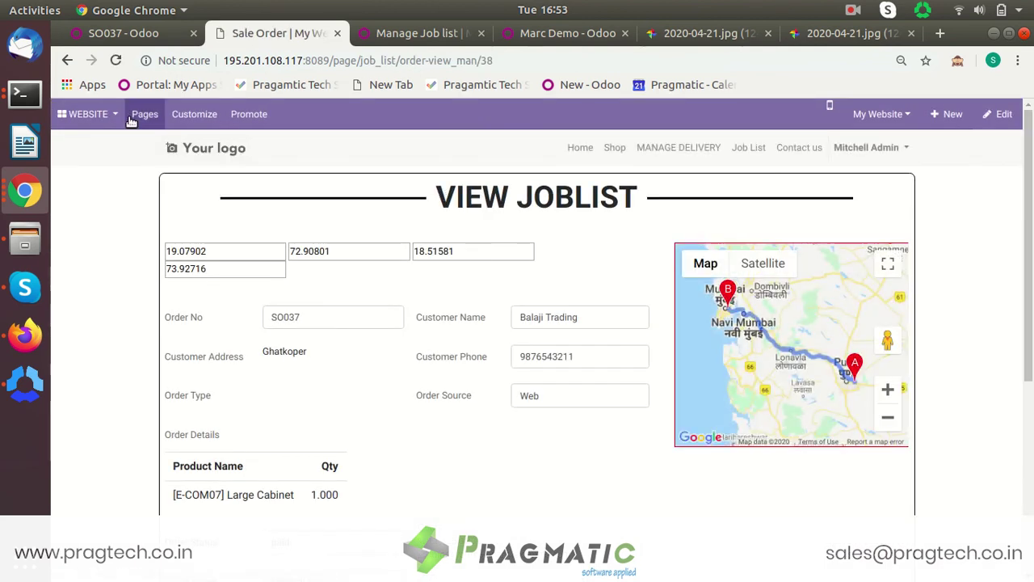
click(128, 34)
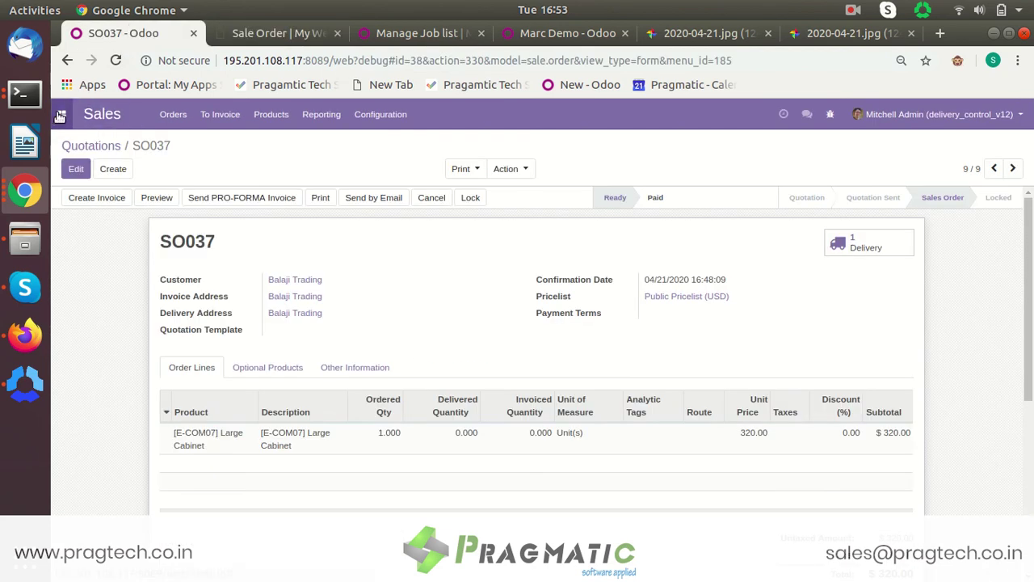
Open the Balaji Trading customer record from the Sales customers and examine its geolocation under Partner Assignation.
click(186, 116)
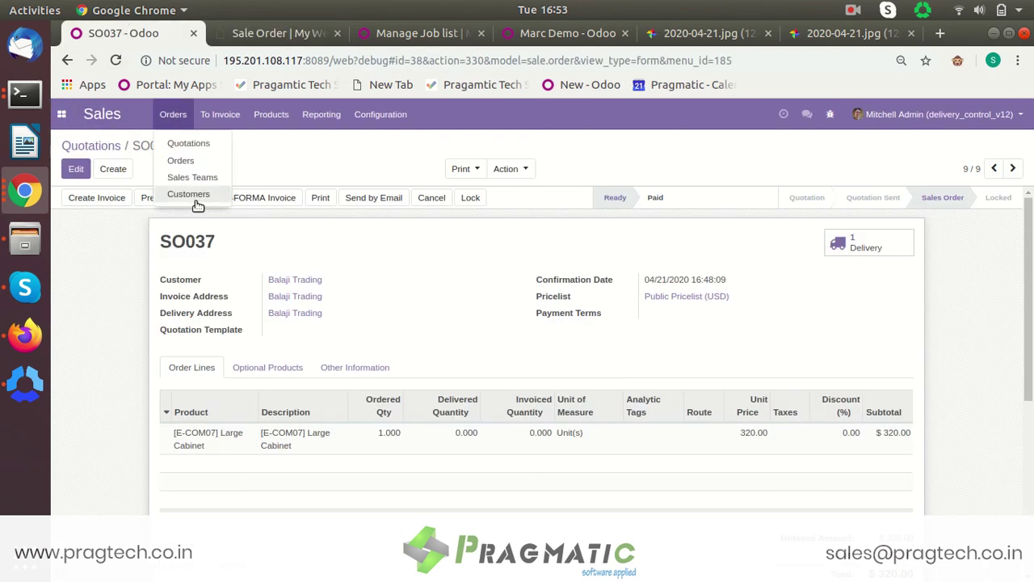
click(192, 196)
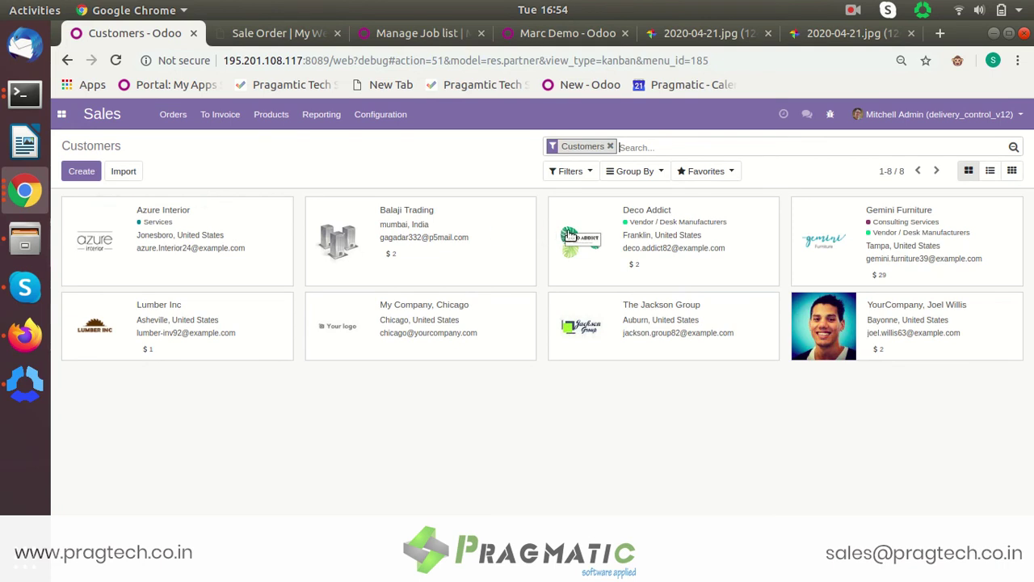
click(468, 234)
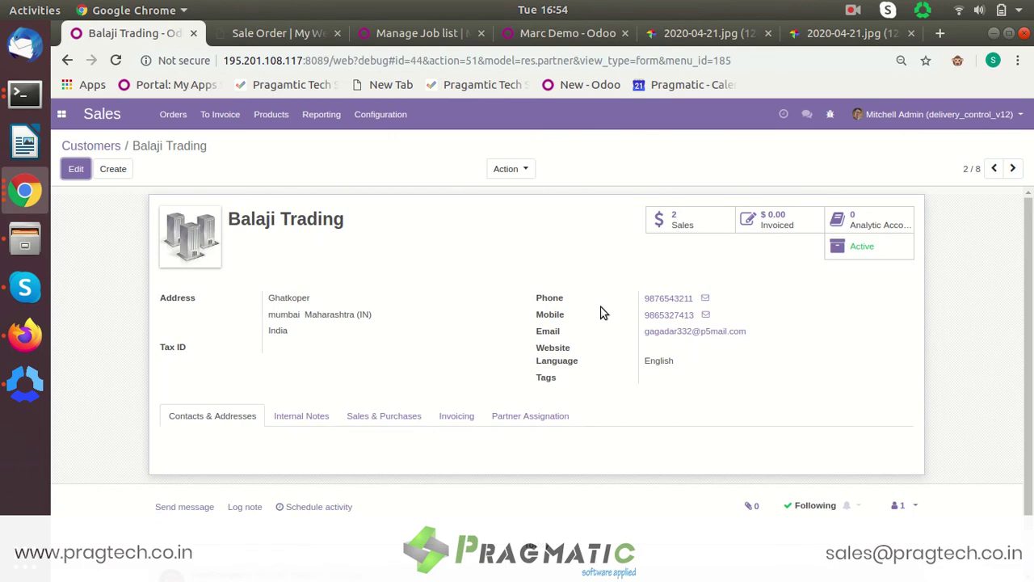
click(537, 420)
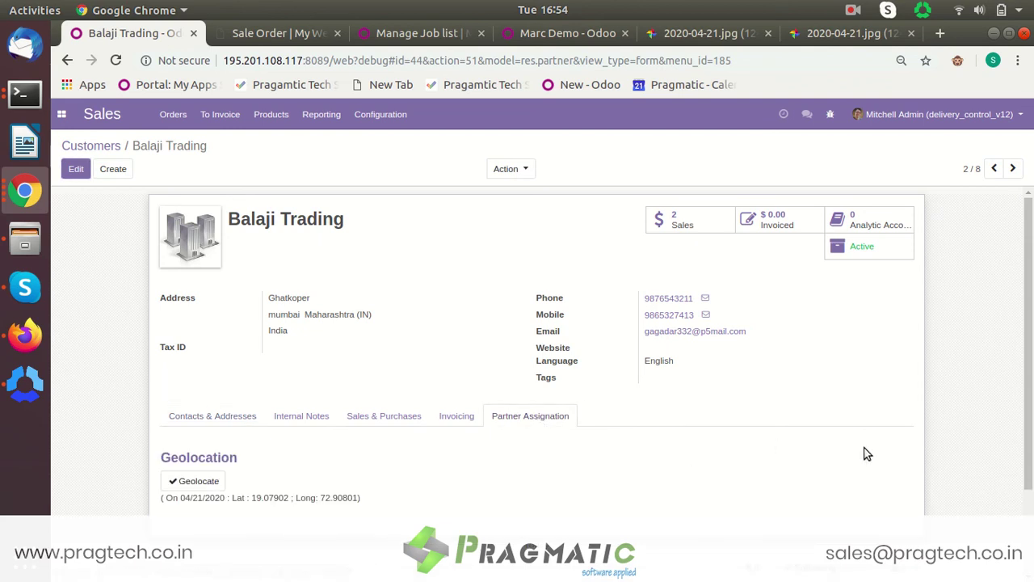
scroll(870, 456, down, 1)
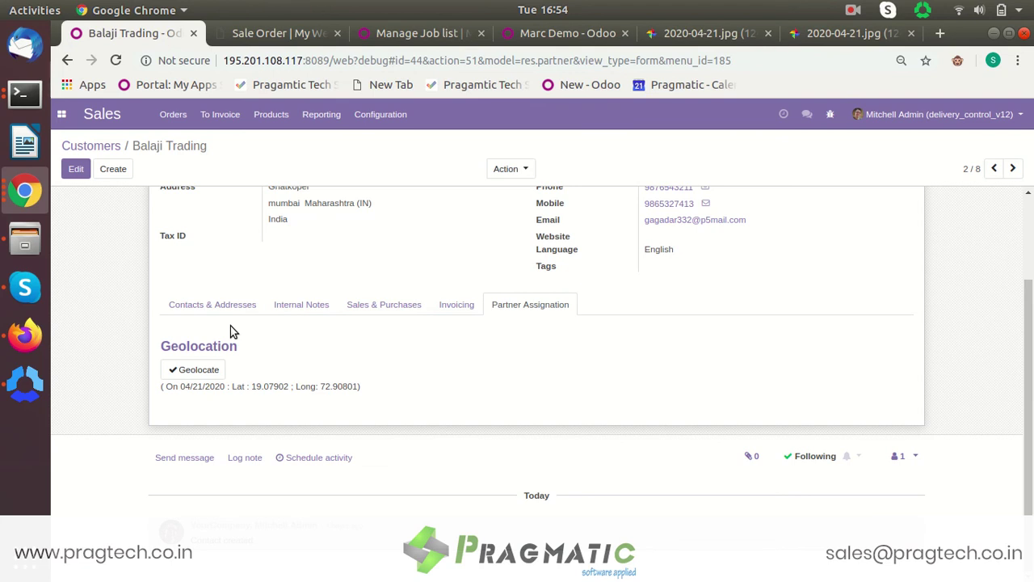
drag(1026, 450, 1028, 313)
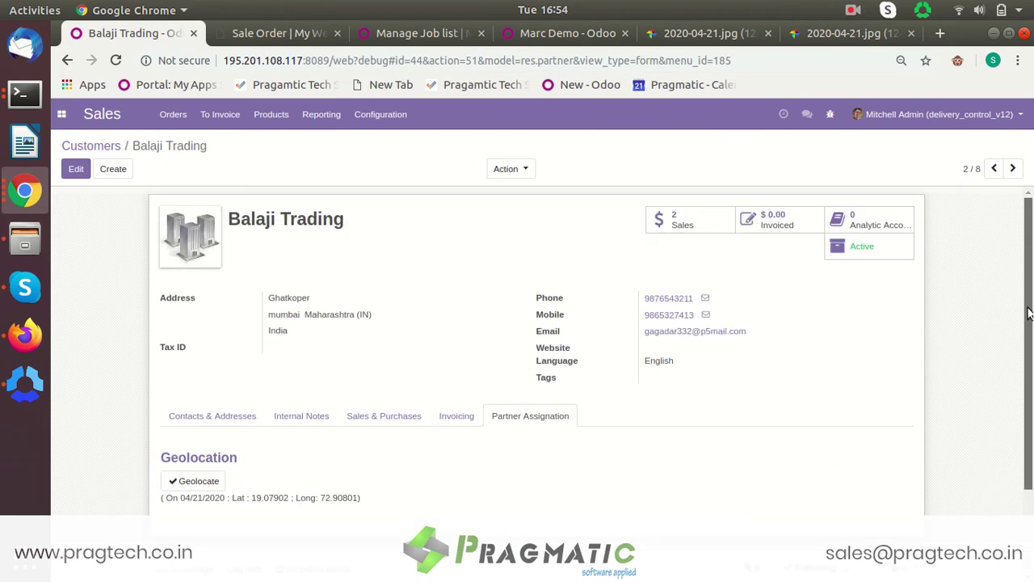
Return to the View Joblist page of order SO037 and examine the delivery coordinates and route map.
click(275, 35)
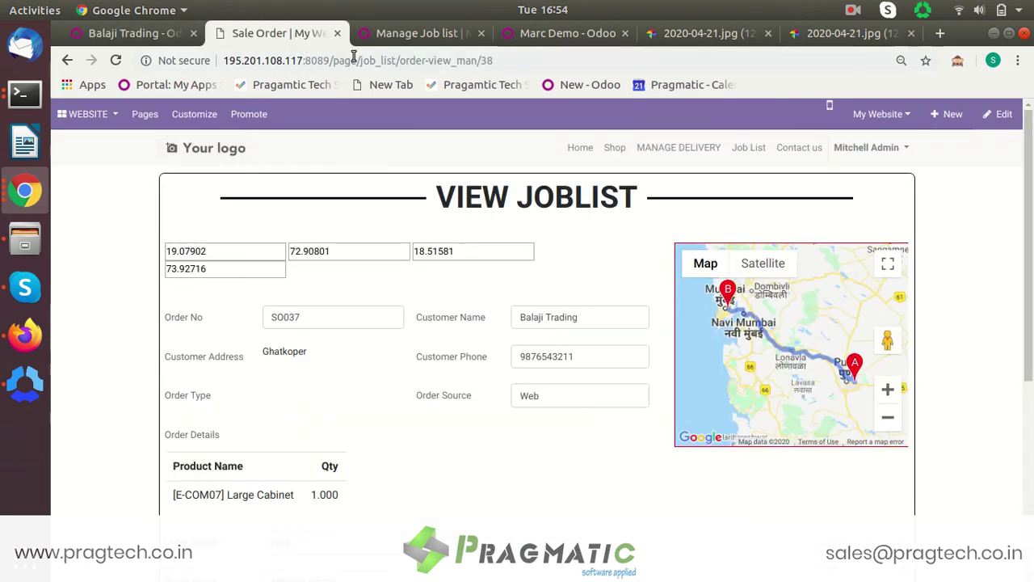
mouse_move(698, 315)
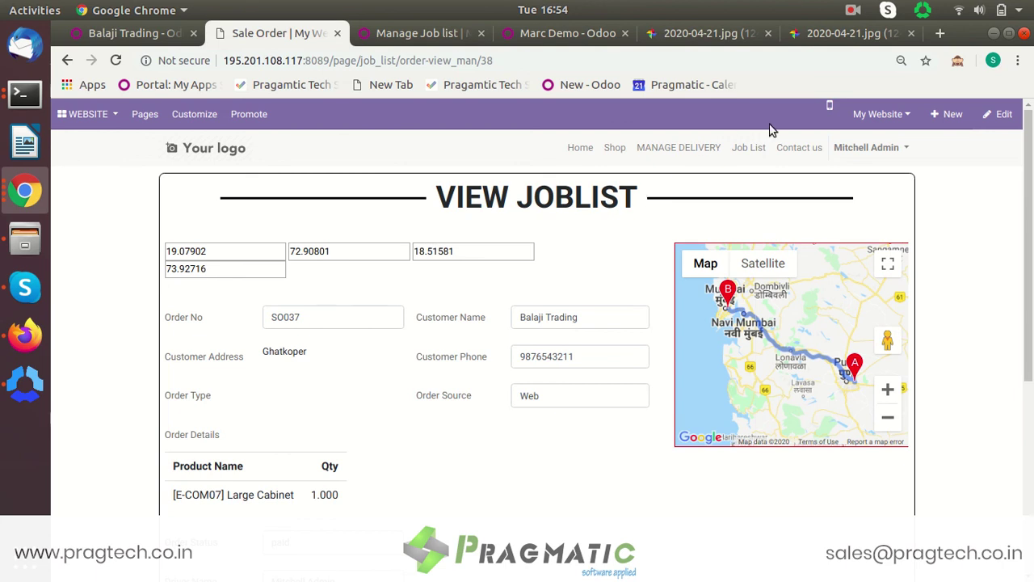
click(852, 10)
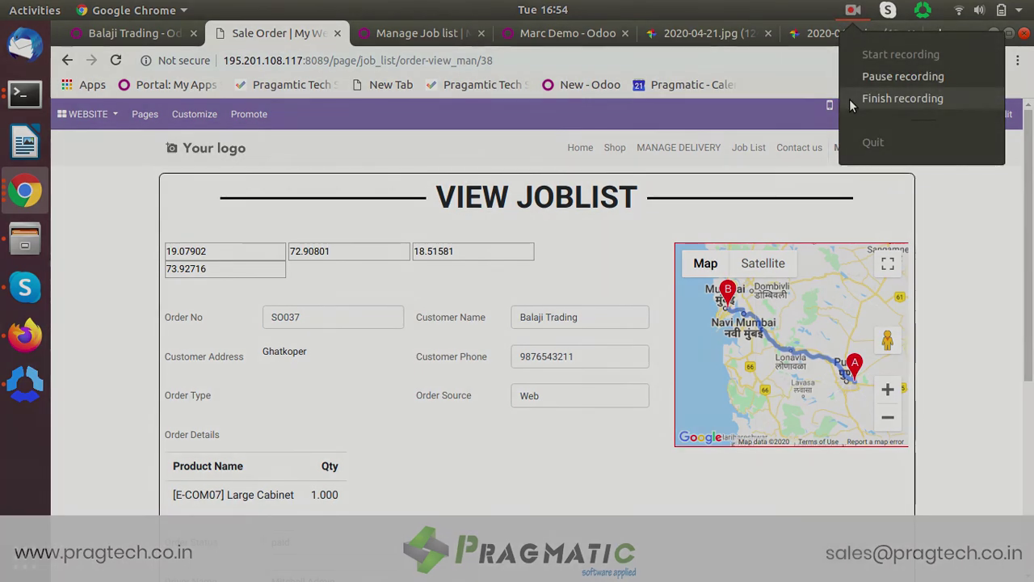